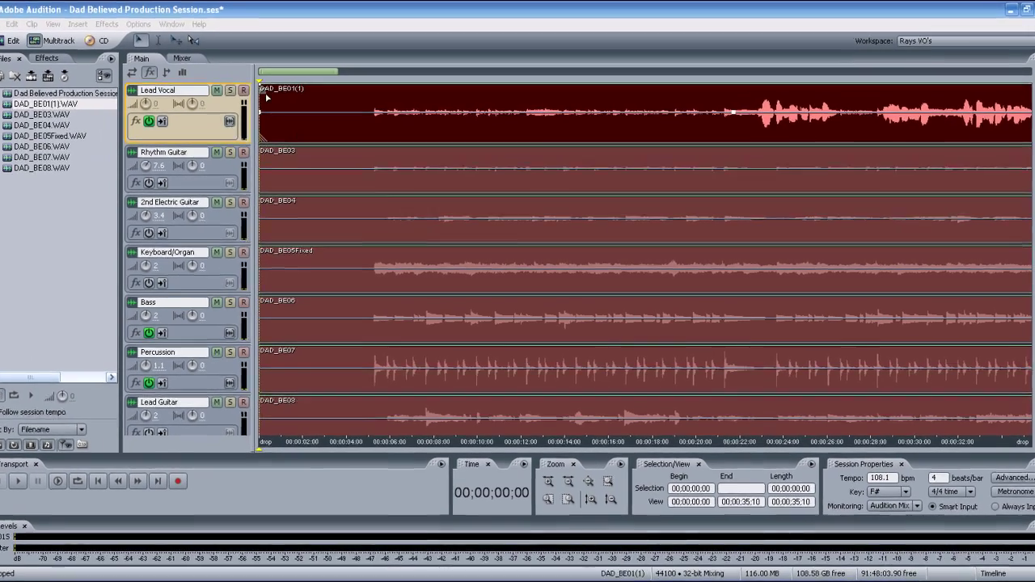
# Step: Add a volume envelope point on the Lead Vocal clip and preview playback from 00;00;04;20
pyautogui.click(371, 118)
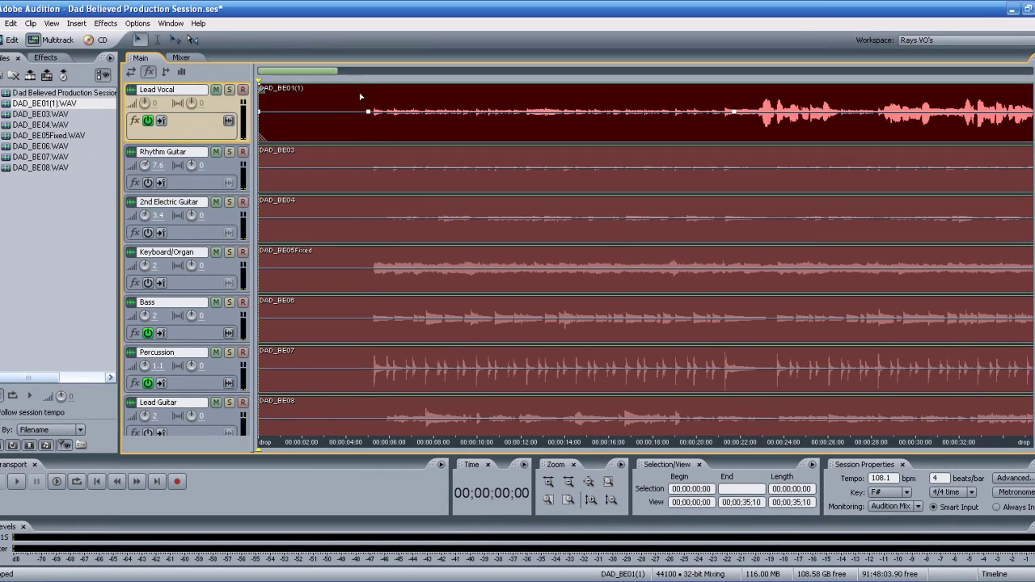
pyautogui.click(361, 117)
pyautogui.press('space')
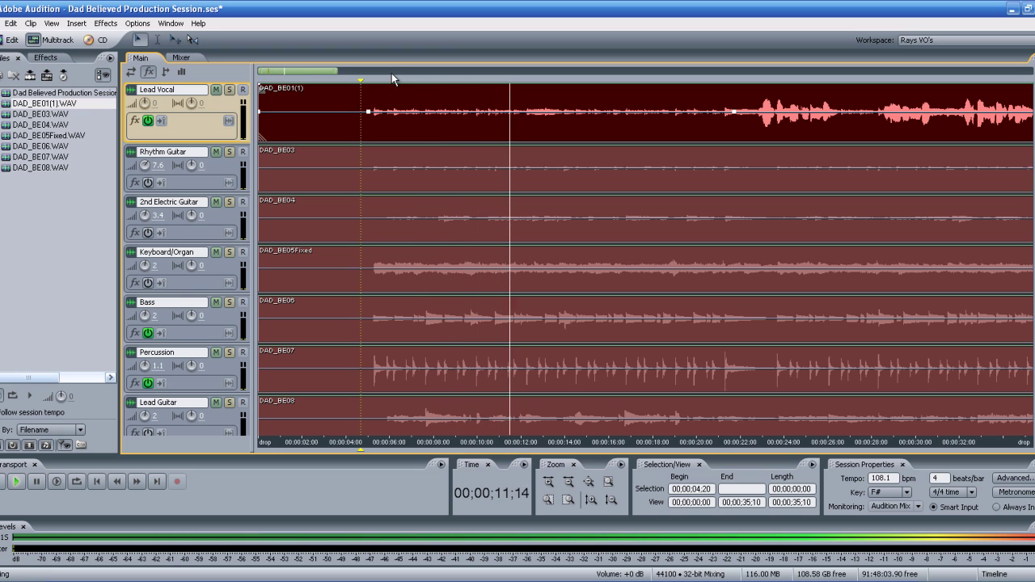
pyautogui.press('space')
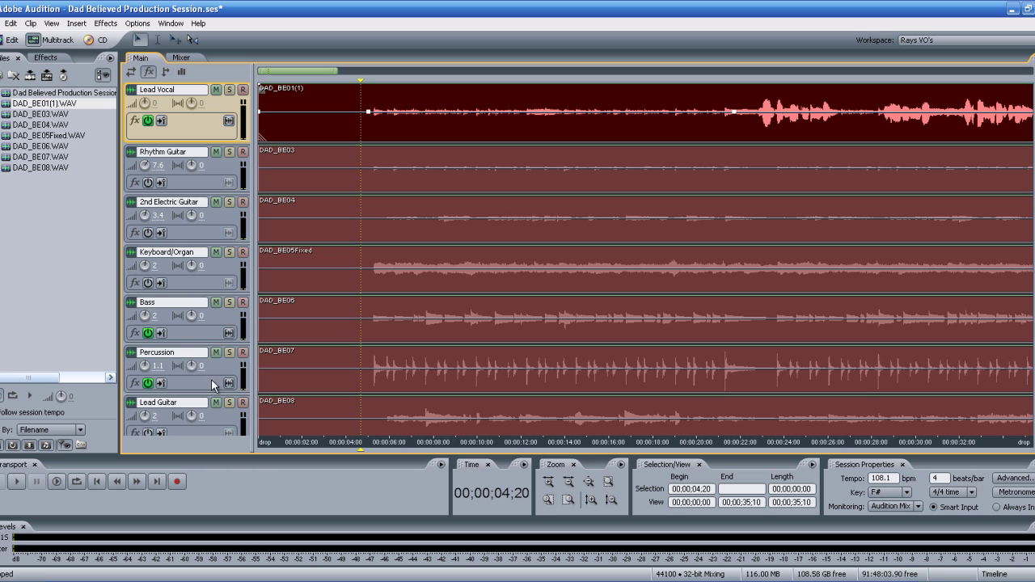
# Step: Show the fx racks and make Lead Vocal taller to reveal Ambience and Multiband Compressor
pyautogui.scroll(-4, 204, 381)
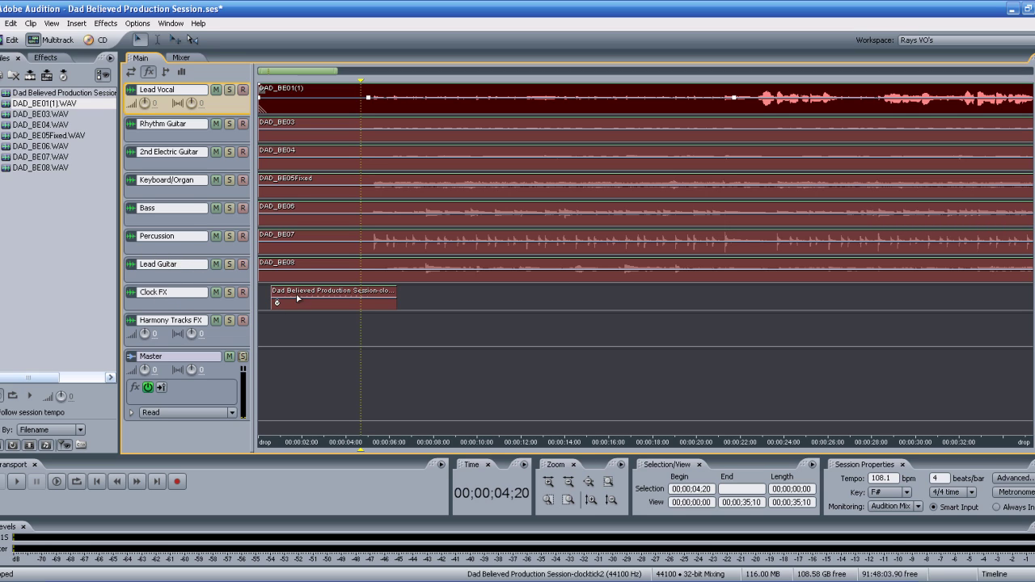
pyautogui.scroll(3, 186, 208)
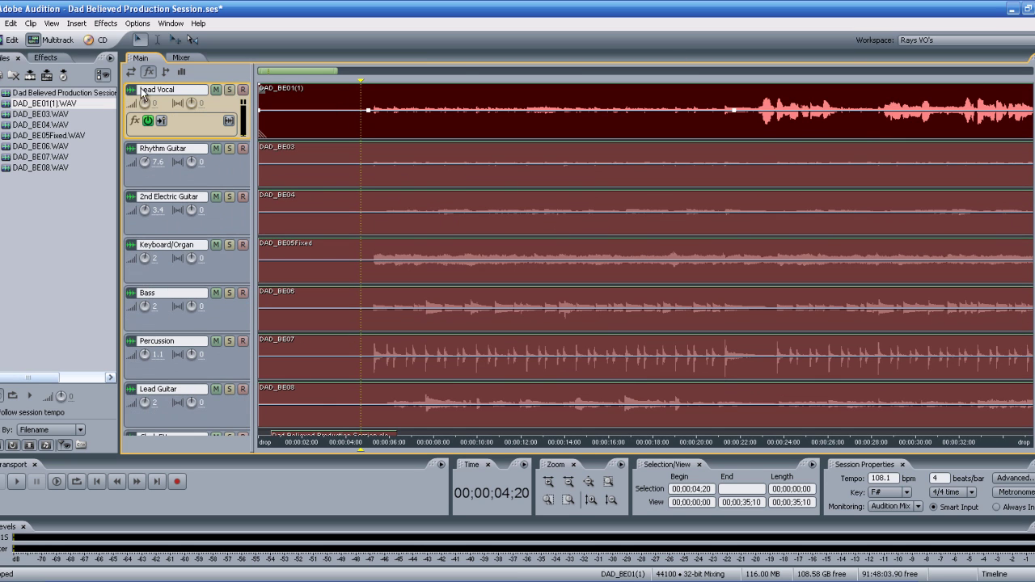
pyautogui.click(148, 73)
pyautogui.moveTo(180, 142); pyautogui.dragTo(174, 196)
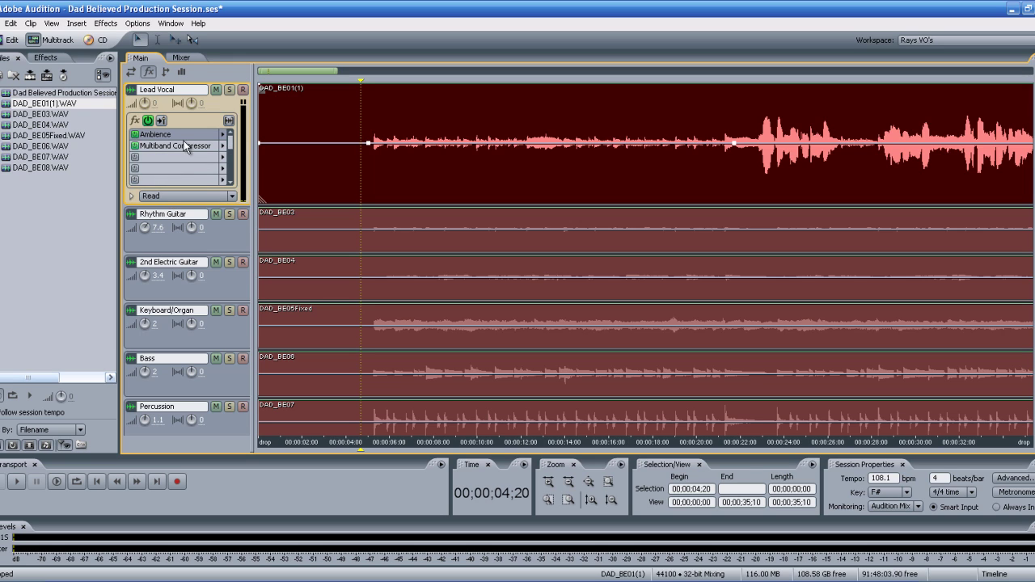
# Step: Browse the Ambience slot's effect list, including VST, and close it with Ambience unchanged
pyautogui.click(224, 135)
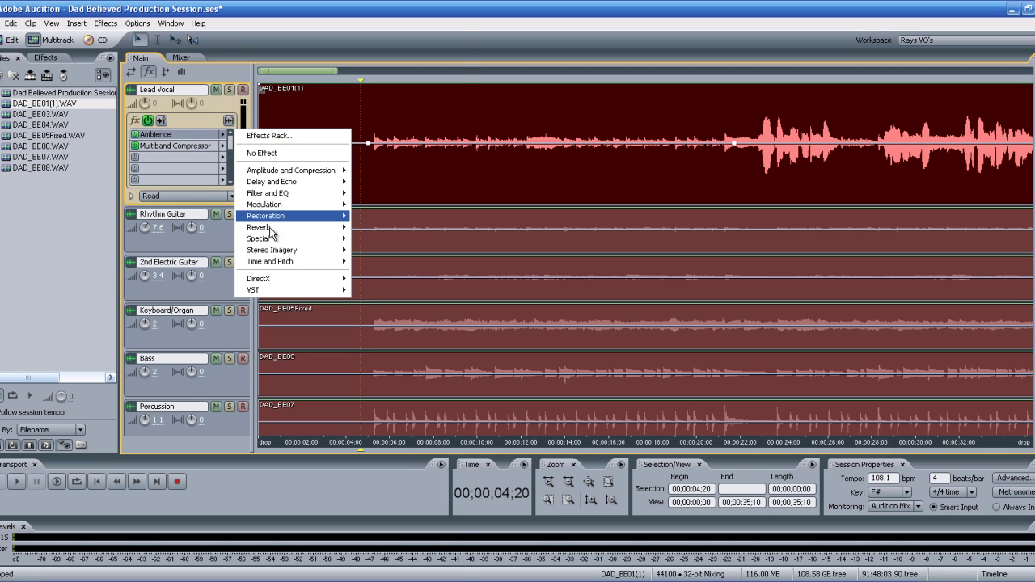
pyautogui.moveTo(335, 291)
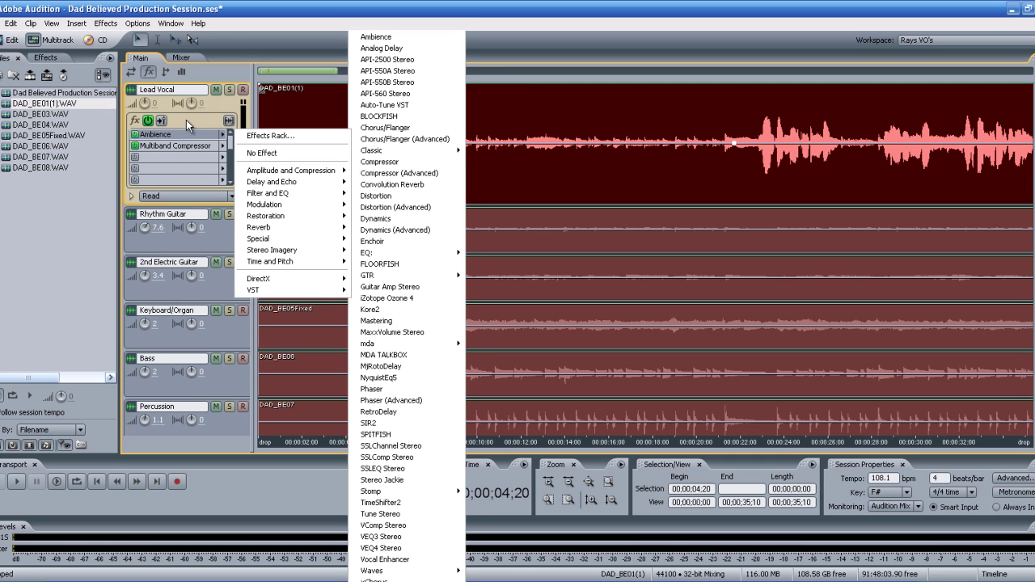
pyautogui.click(186, 120)
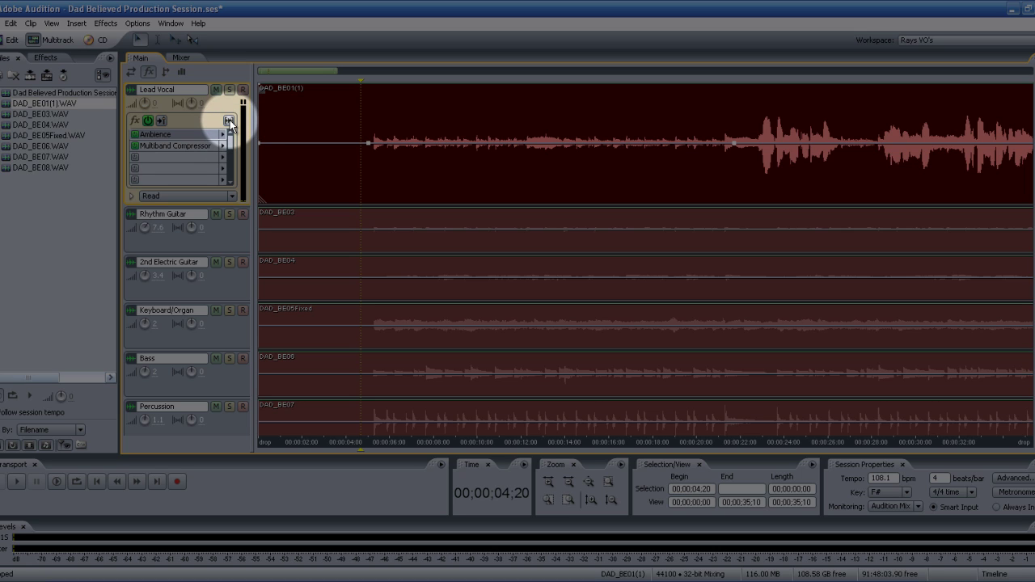
# Step: Freeze the Lead Vocal track's effects, then shrink the track back to standard height
pyautogui.click(229, 120)
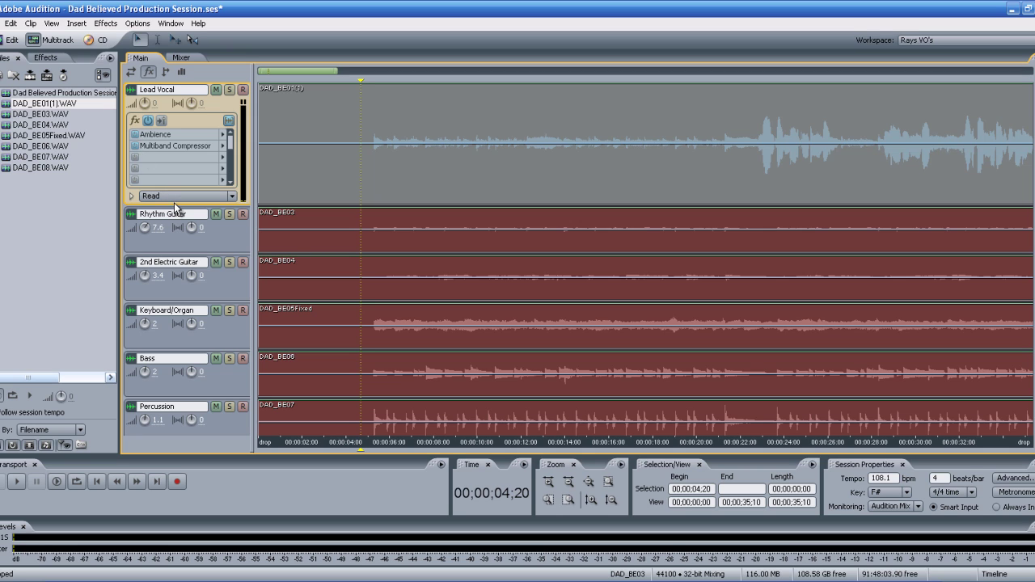
pyautogui.moveTo(176, 207); pyautogui.dragTo(179, 165)
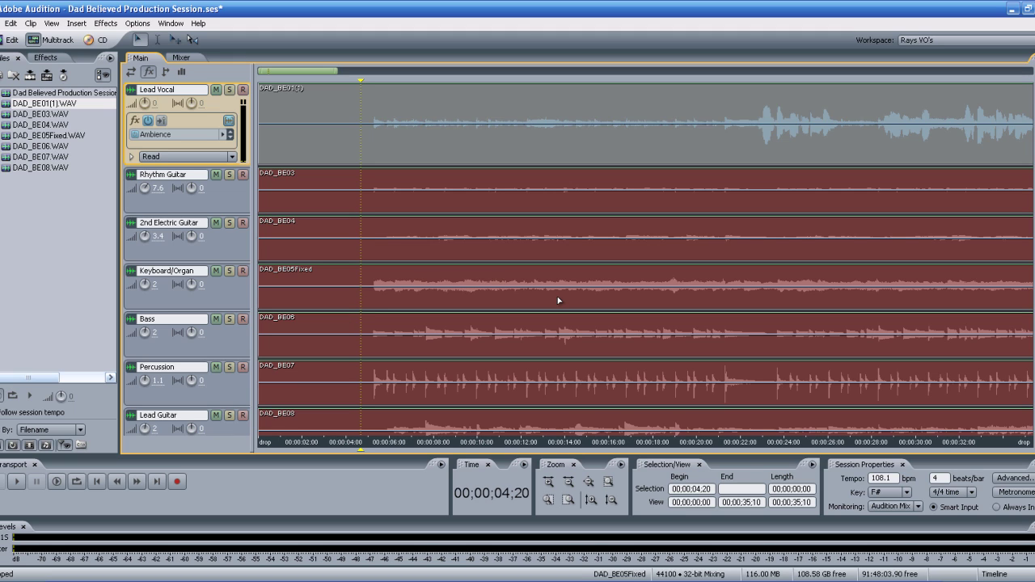
# Step: Play the song from 00;00;20;28, stop it, and switch to the Mixer view
pyautogui.click(384, 123)
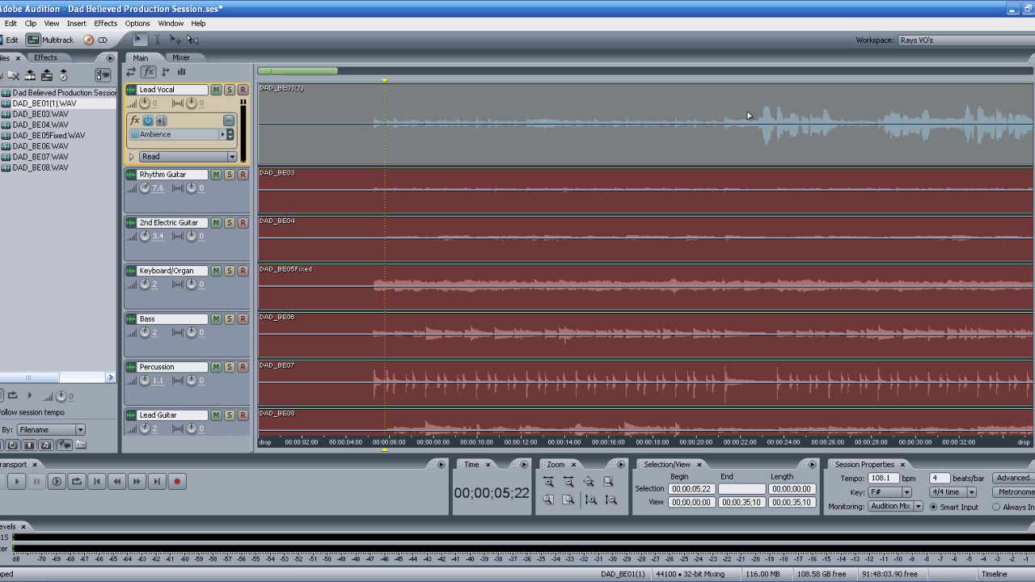
pyautogui.click(717, 115)
pyautogui.press('space')
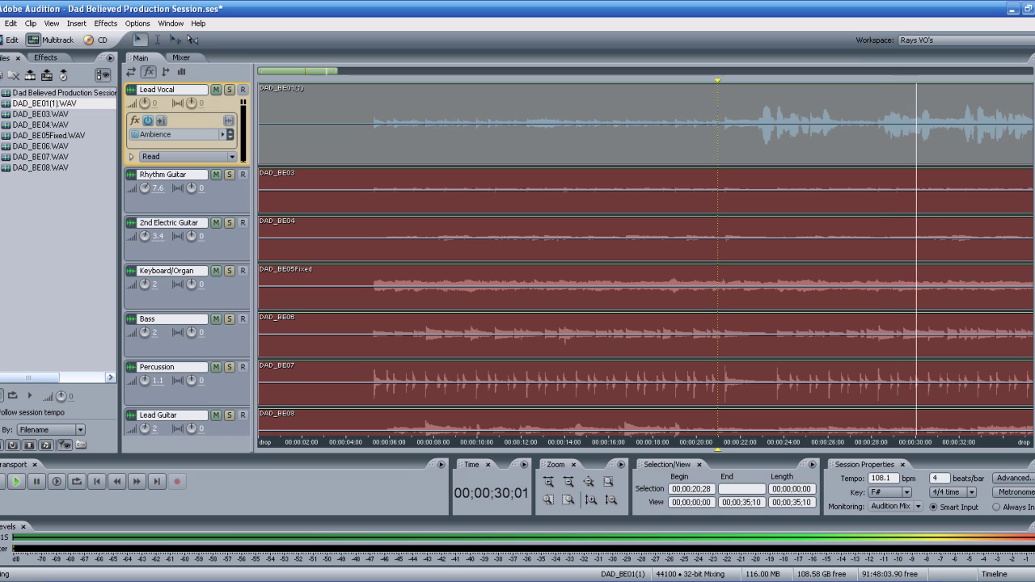
pyautogui.press('space')
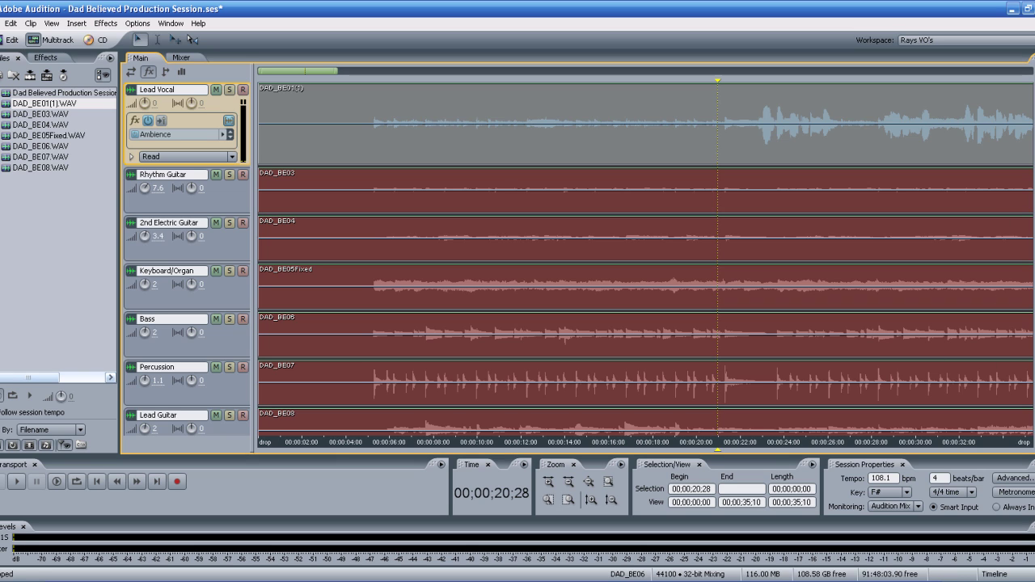
pyautogui.click(181, 58)
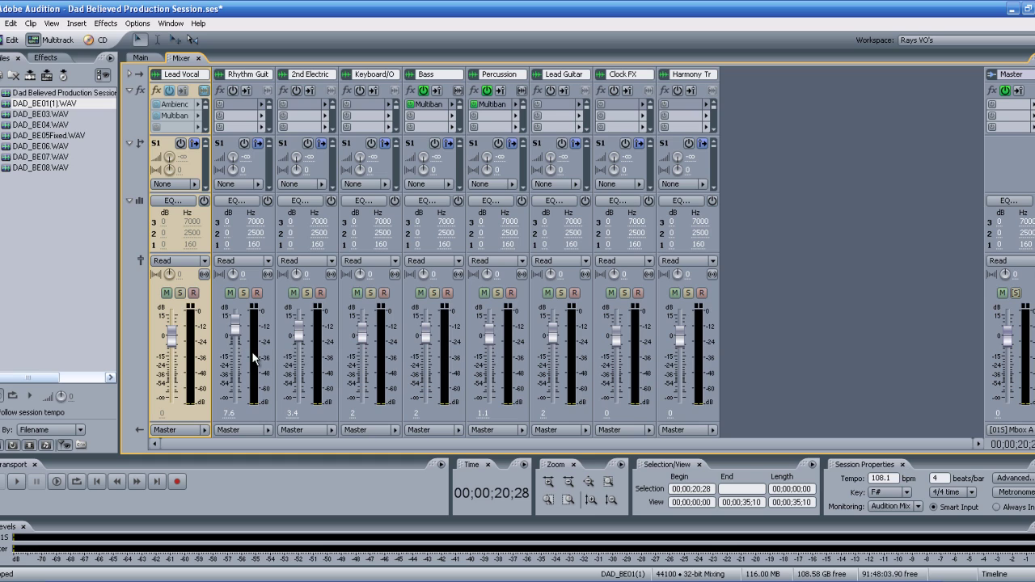
# Step: Uncheck Meter Inputs Only on the mixer meters and play back to check track levels
pyautogui.press('space')
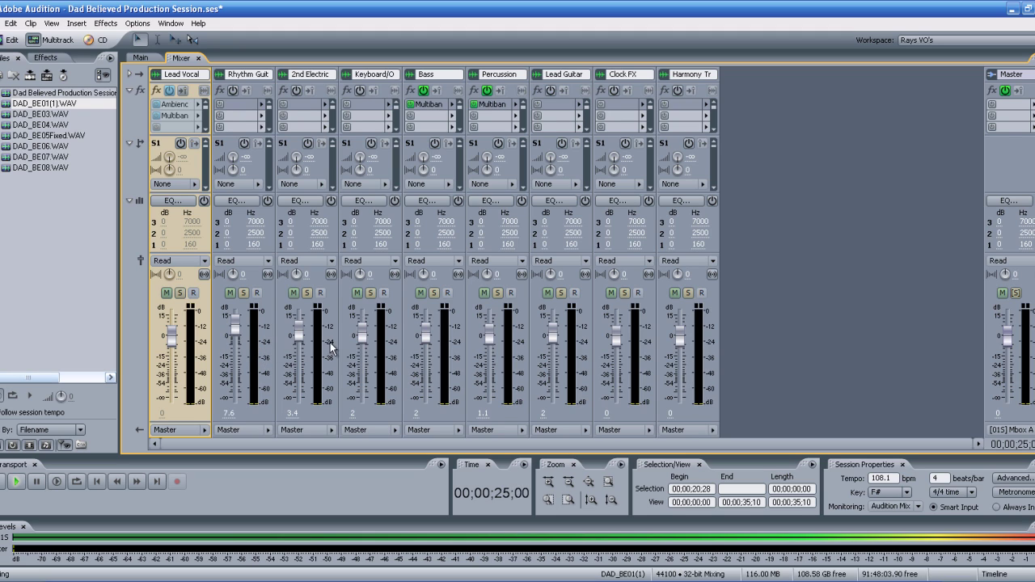
pyautogui.press('space')
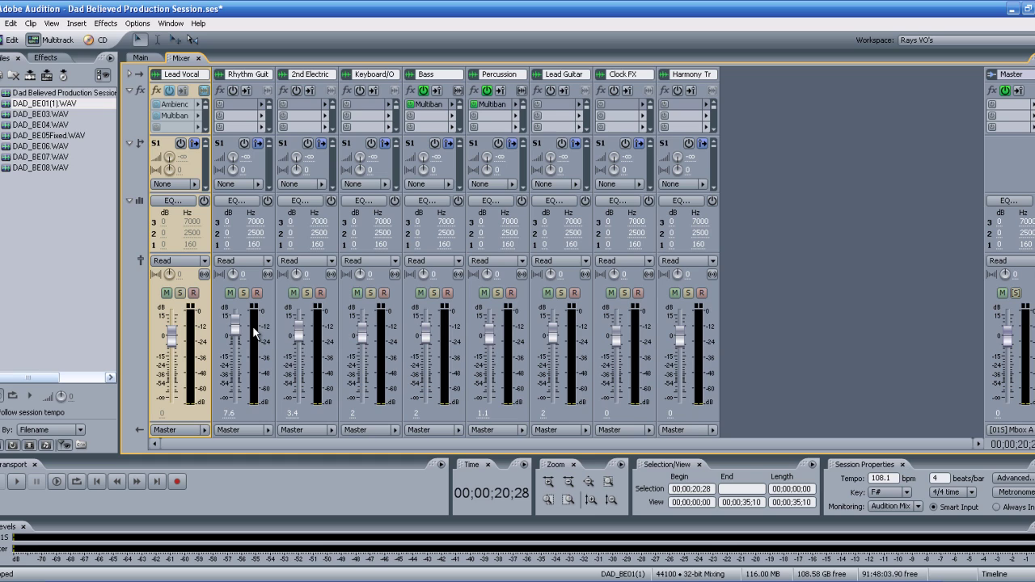
pyautogui.rightClick(253, 332)
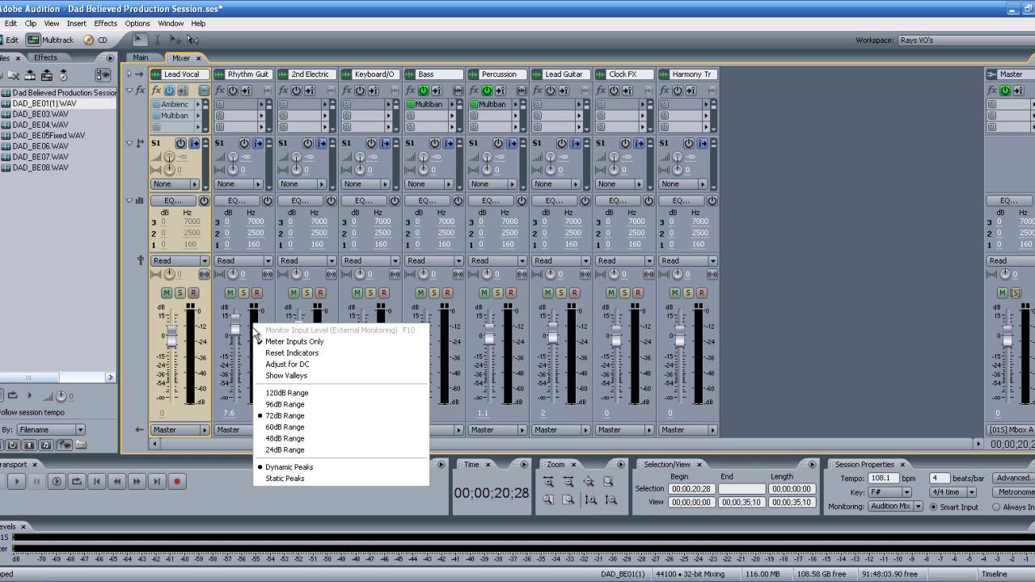
pyautogui.click(271, 341)
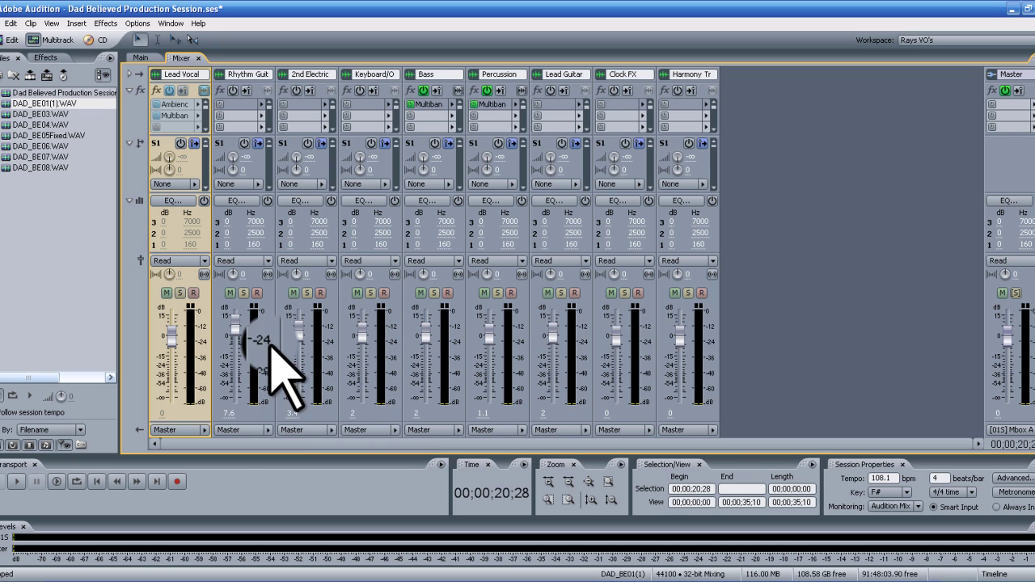
pyautogui.press('space')
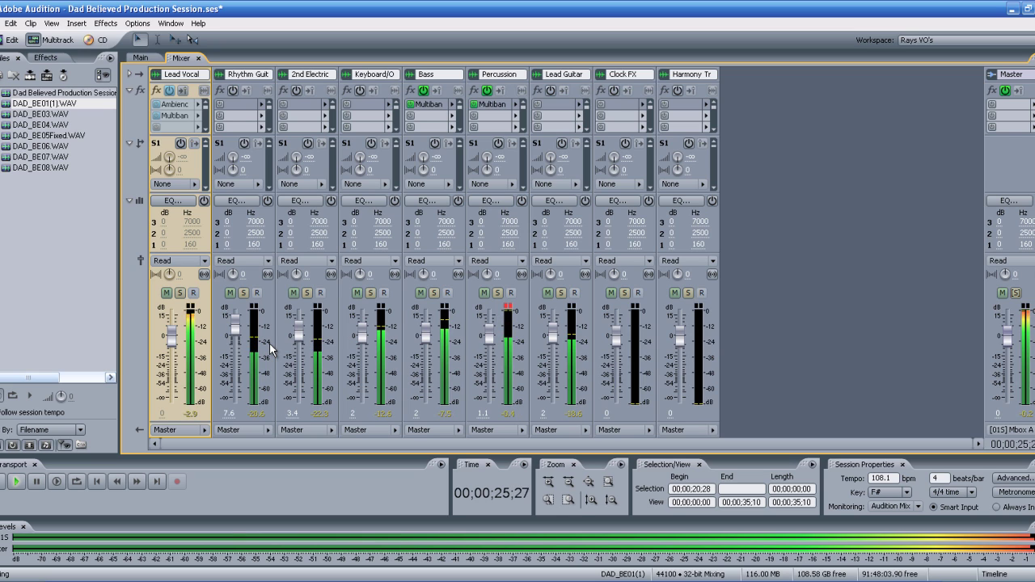
pyautogui.press('space')
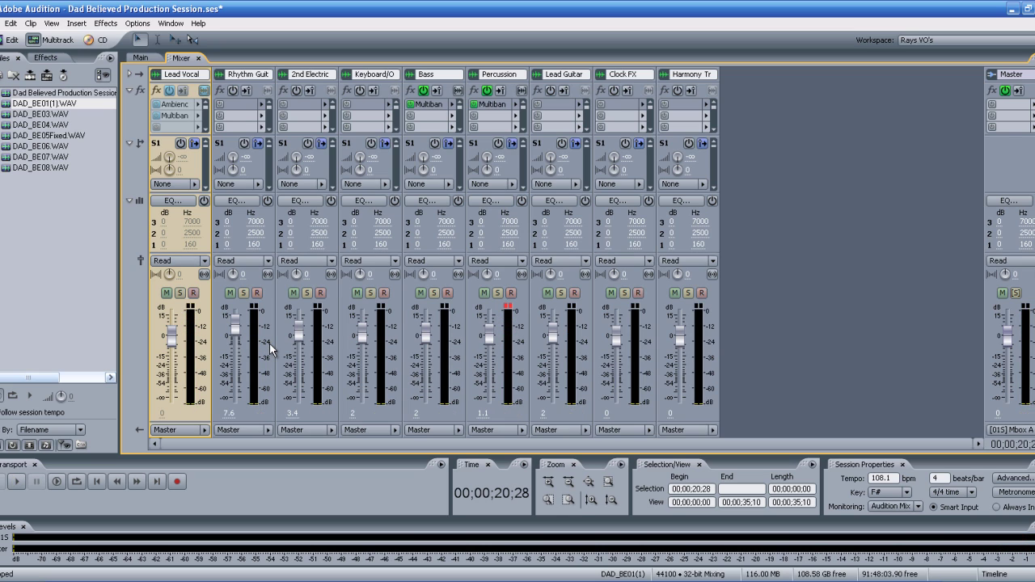
# Step: Return to the multitrack Main view and scroll the timeline to the 2:54 solo
pyautogui.click(143, 58)
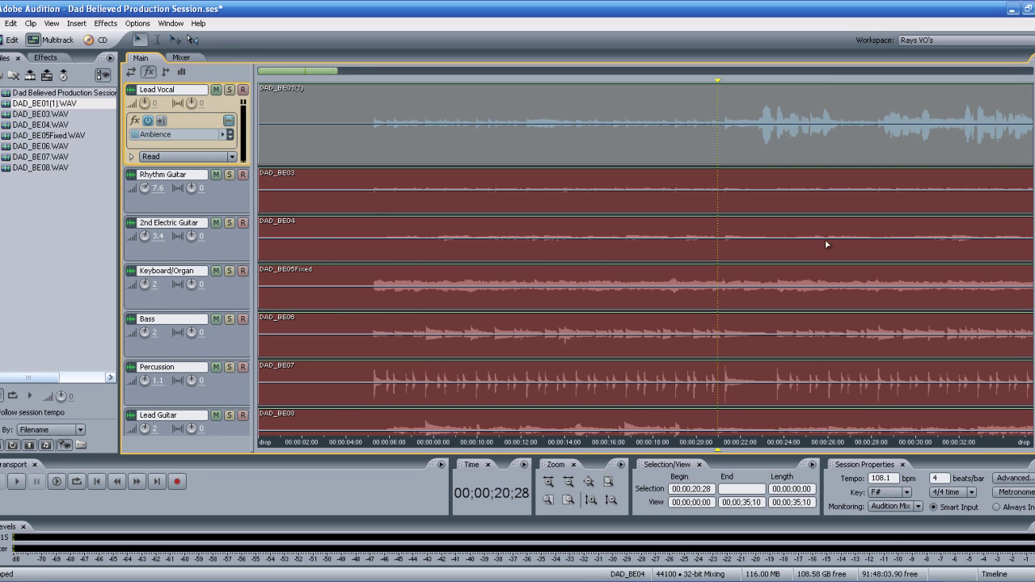
pyautogui.scroll(-3, 578, 260)
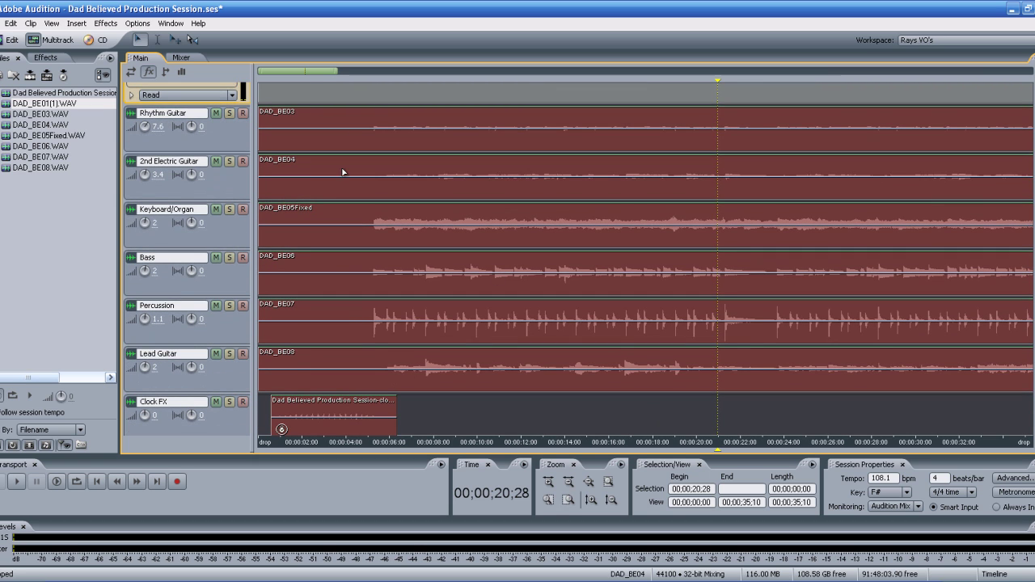
pyautogui.moveTo(301, 71); pyautogui.dragTo(687, 75)
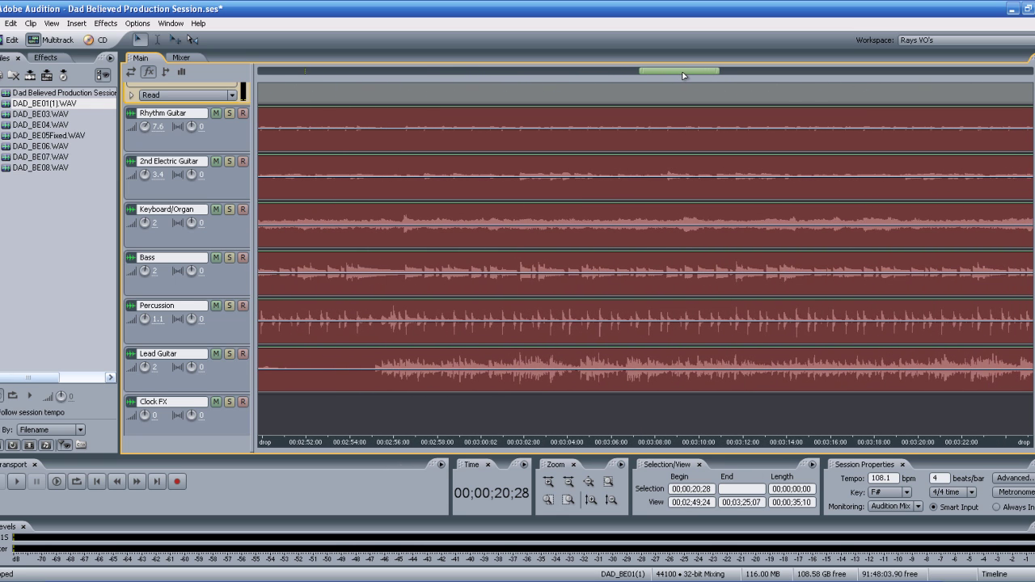
# Step: Play the Lead Guitar solo from 00;02;54;29, toggling its Solo on and off
pyautogui.click(391, 364)
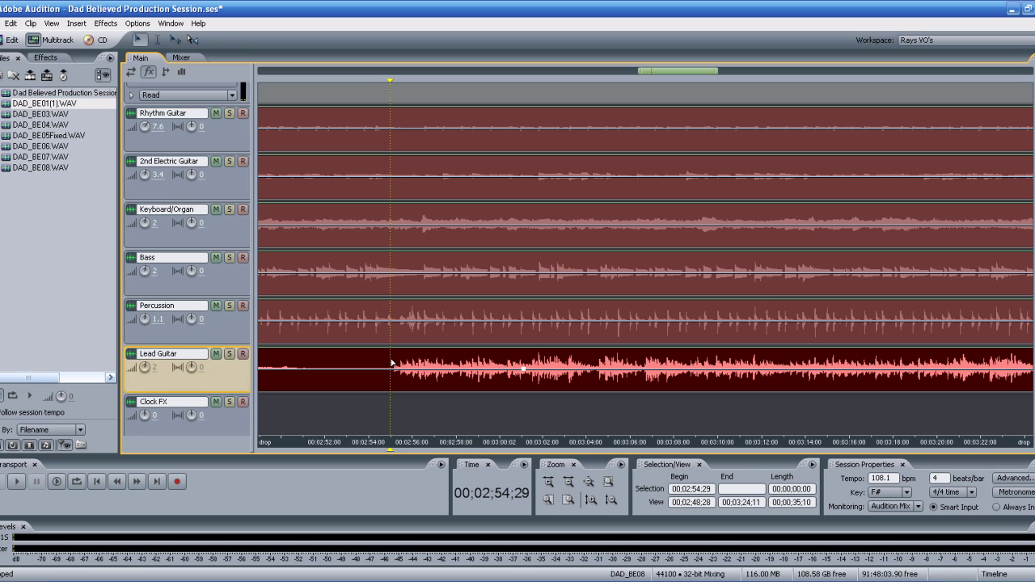
pyautogui.press('space')
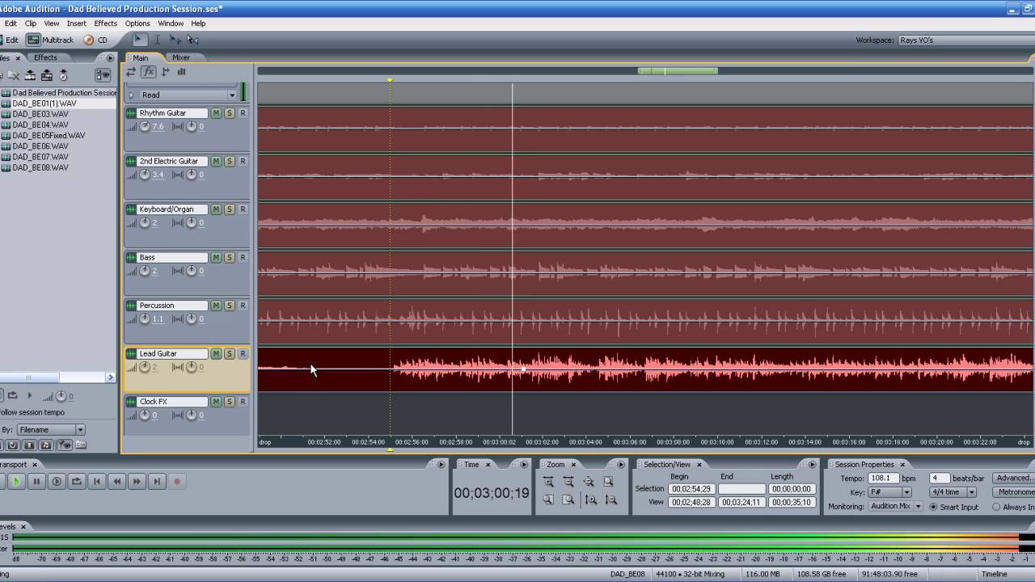
pyautogui.click(230, 353)
pyautogui.press('space')
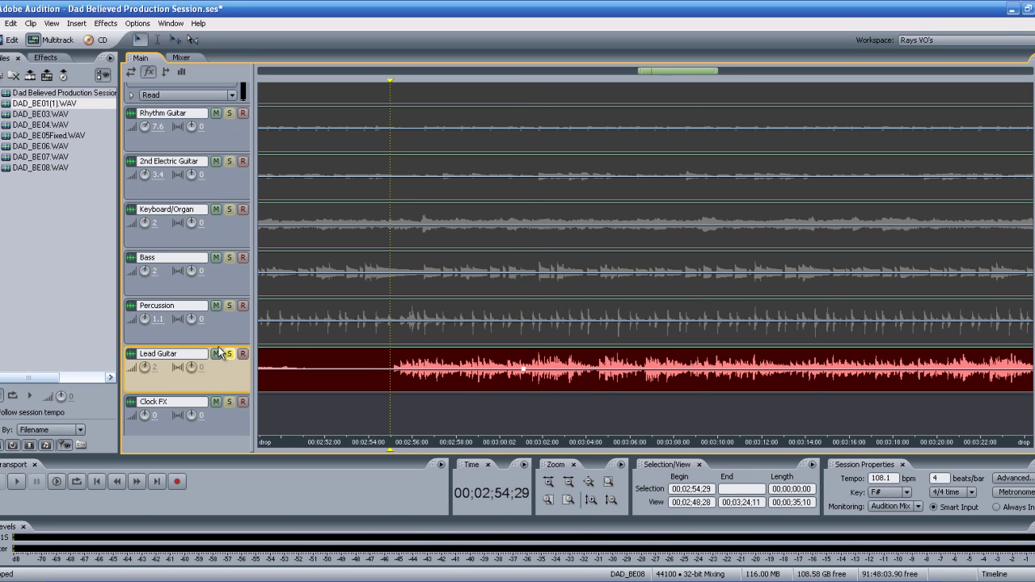
pyautogui.click(229, 353)
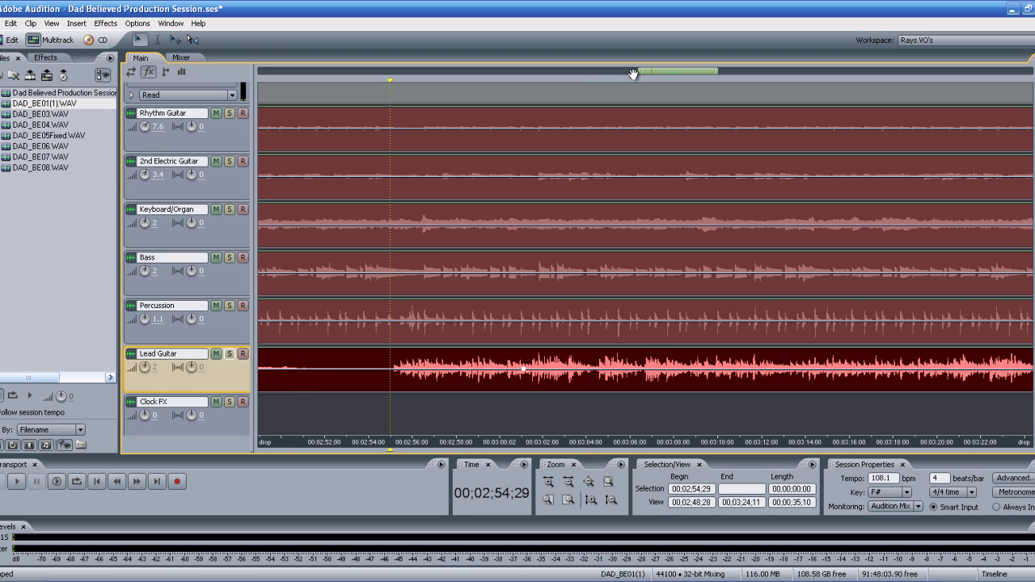
pyautogui.moveTo(661, 72); pyautogui.dragTo(602, 79)
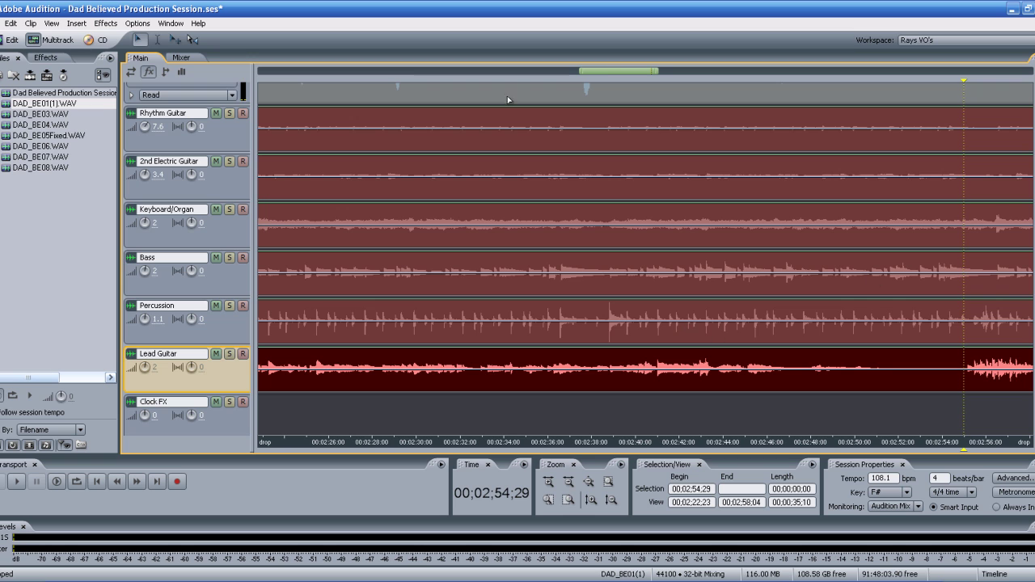
pyautogui.moveTo(603, 74); pyautogui.dragTo(676, 80)
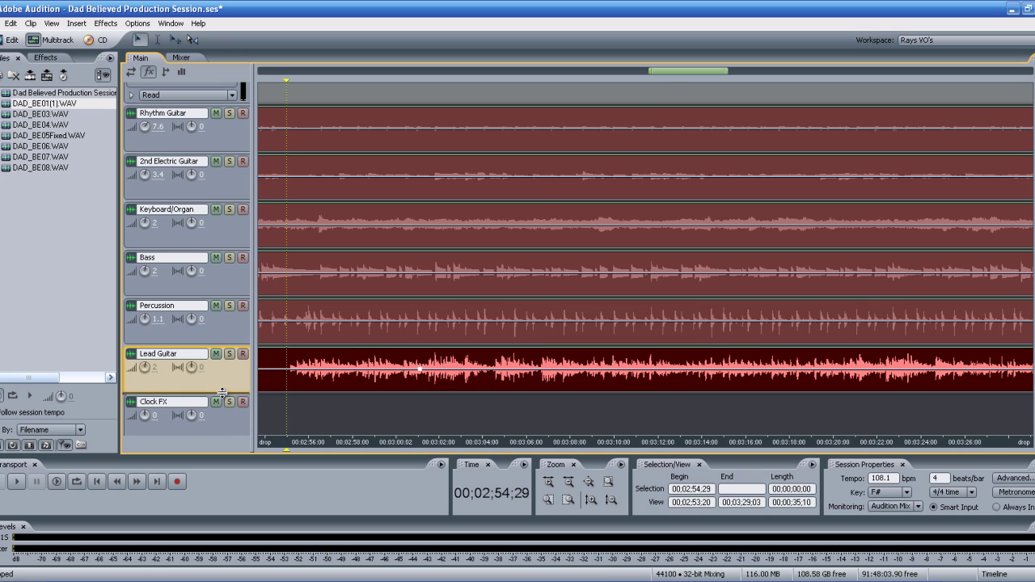
# Step: Enlarge the track heights and expand the Lead Guitar's Volume automation lane
pyautogui.scroll(-1, 225, 396)
pyautogui.scroll(-4, 225, 382)
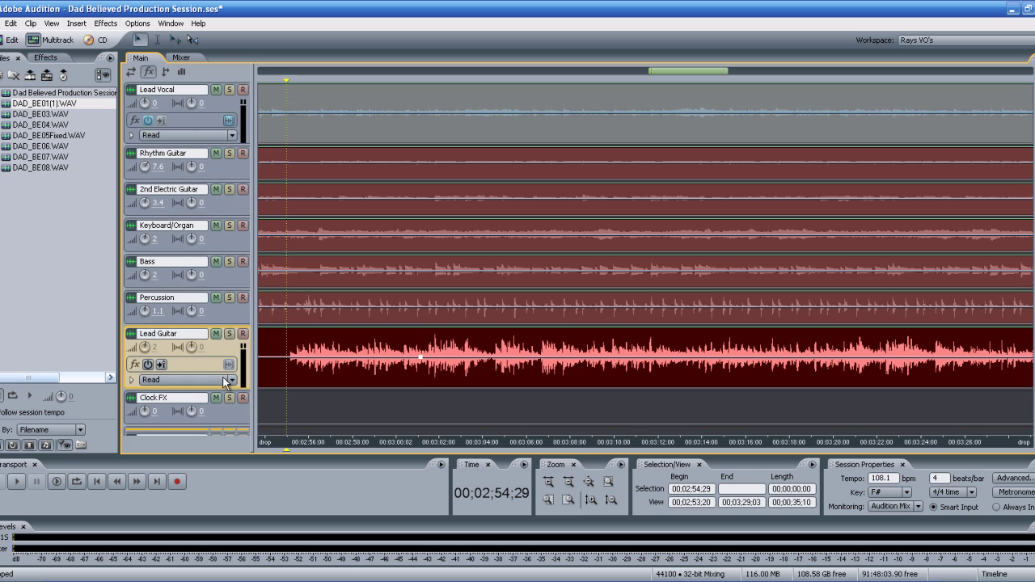
pyautogui.scroll(-2, 224, 370)
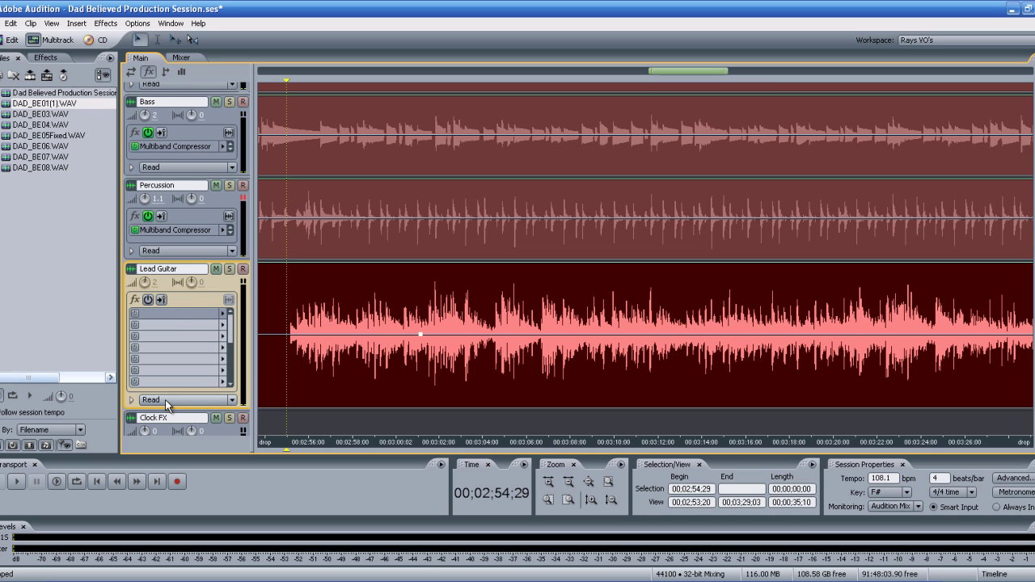
pyautogui.click(232, 401)
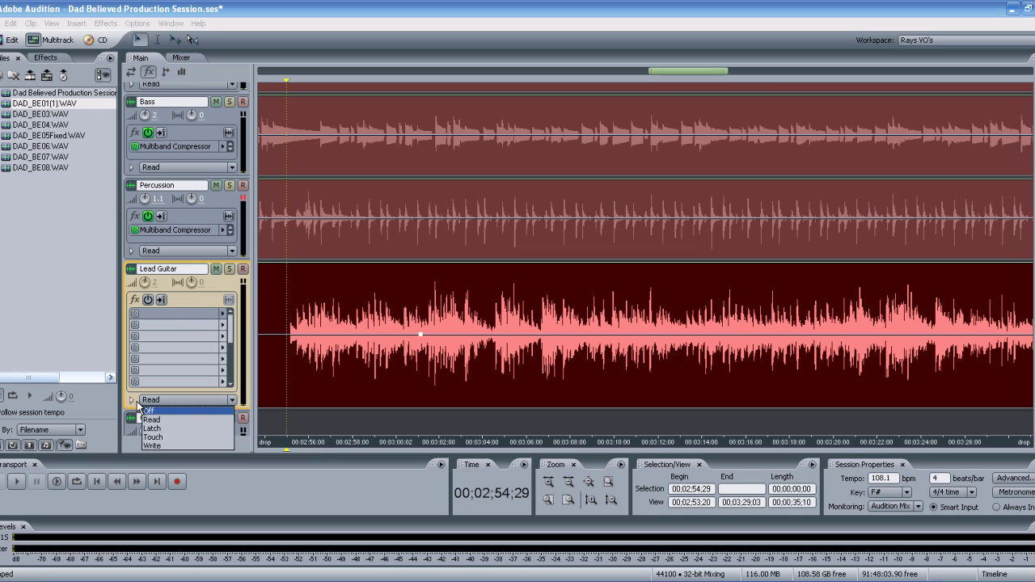
pyautogui.click(130, 400)
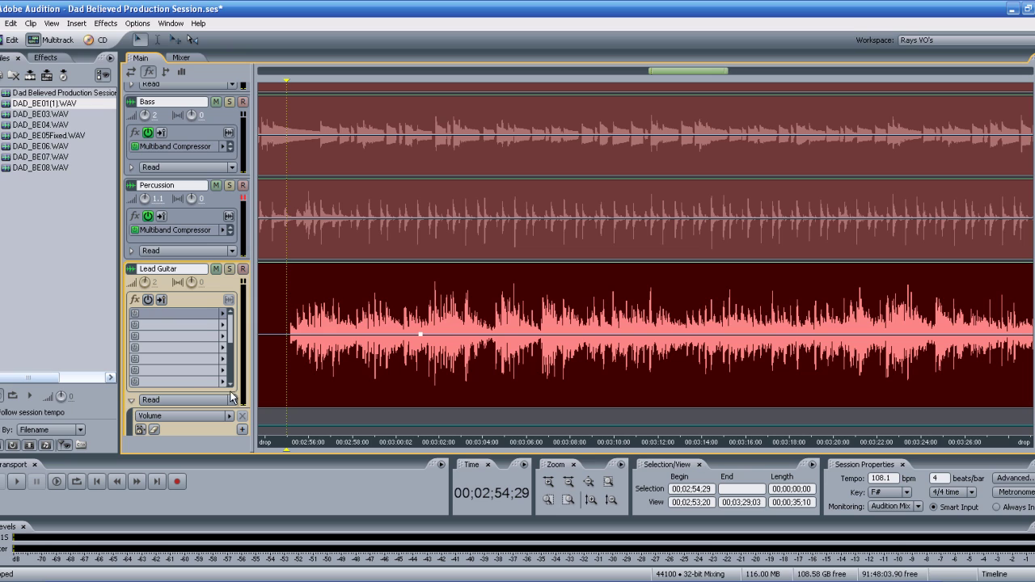
pyautogui.scroll(-2, 286, 380)
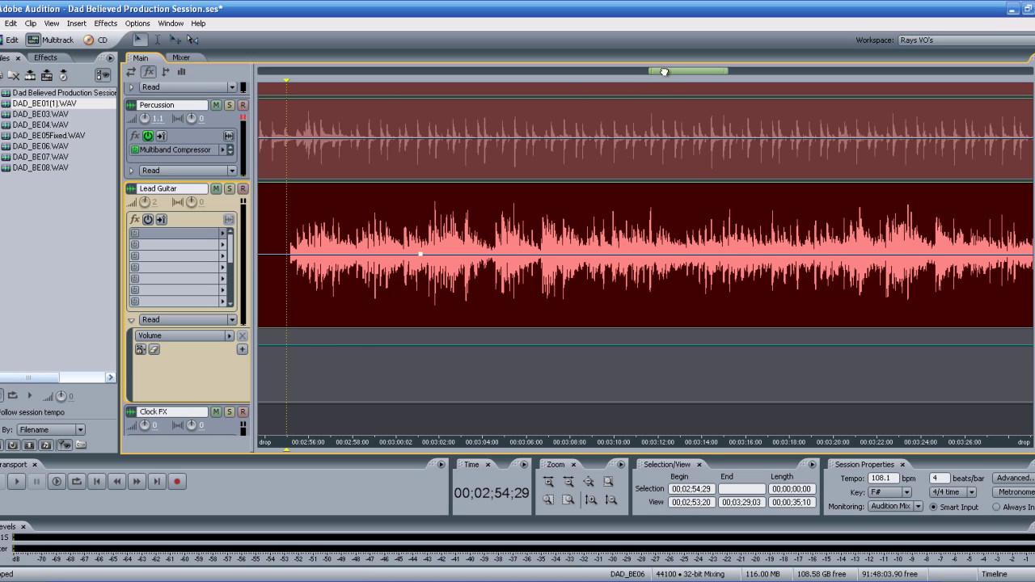
# Step: Add Lead Guitar volume points near 2:52 and 2:54, raising the second to about +8 dB
pyautogui.moveTo(664, 72); pyautogui.dragTo(636, 73)
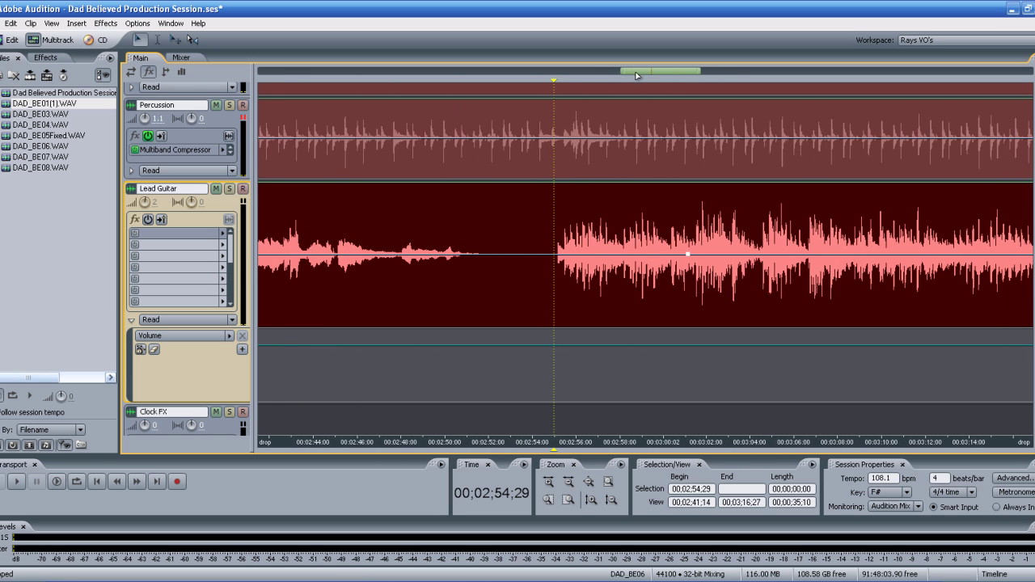
pyautogui.click(489, 346)
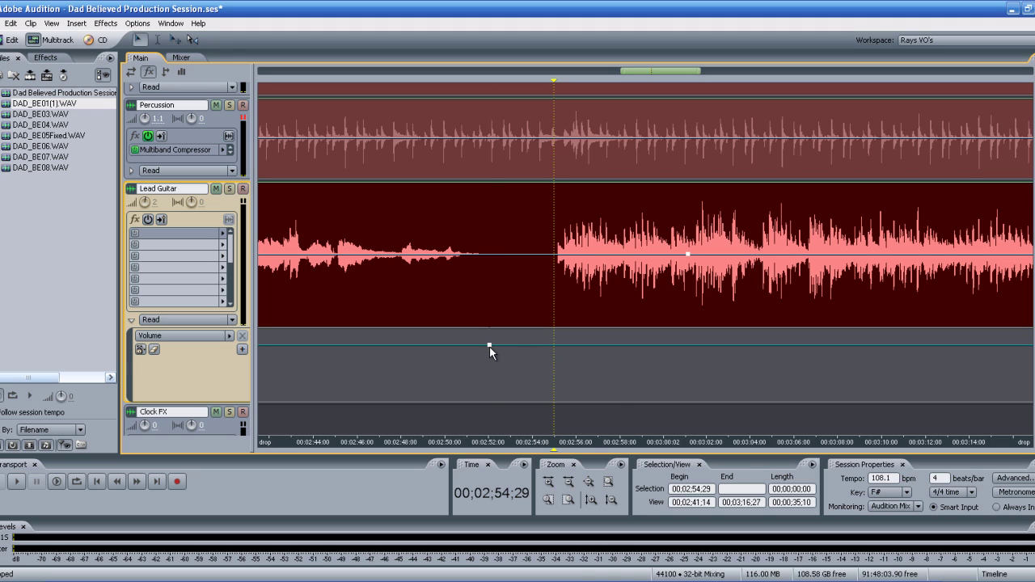
pyautogui.rightClick(489, 351)
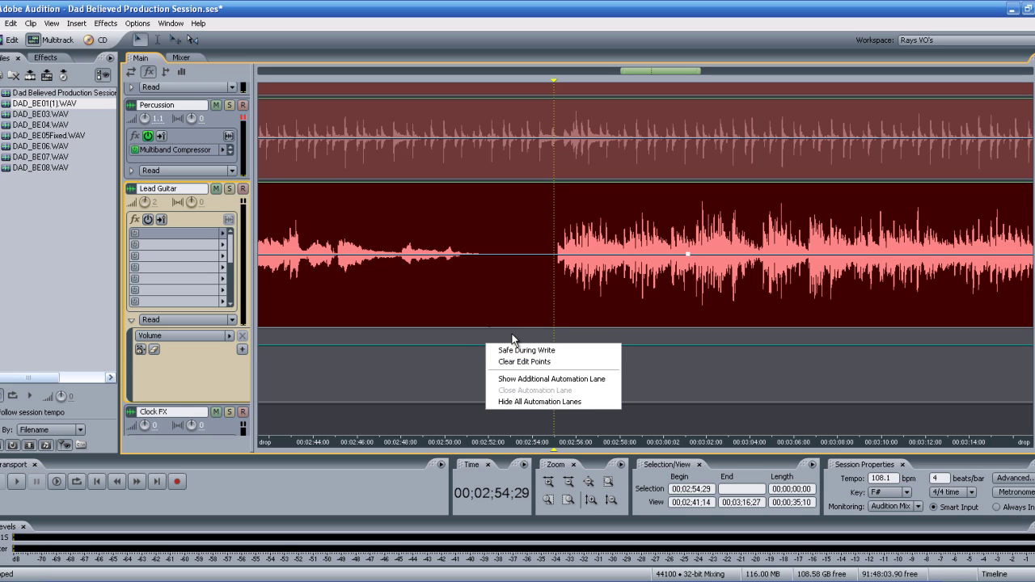
pyautogui.click(512, 338)
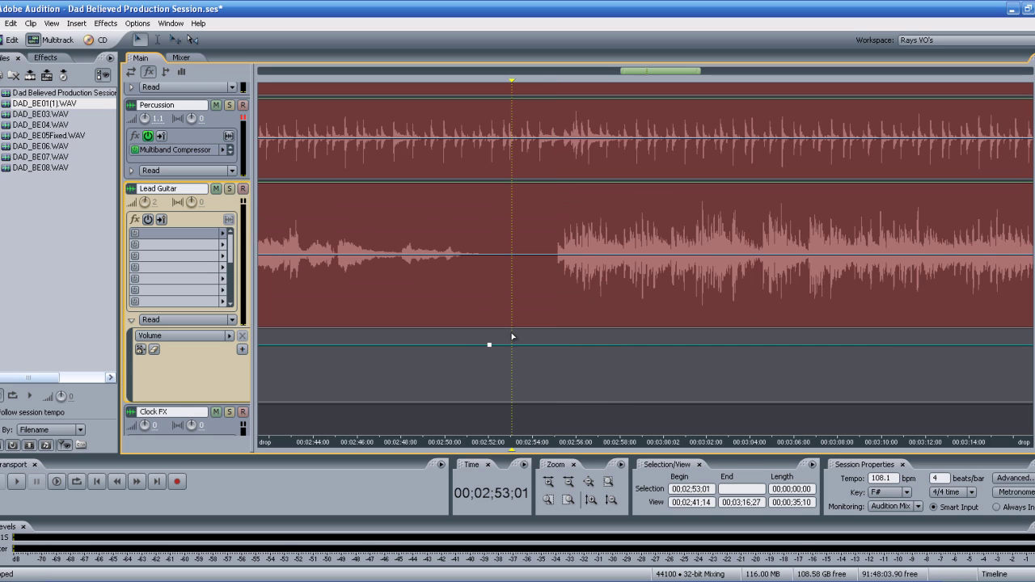
pyautogui.click(562, 346)
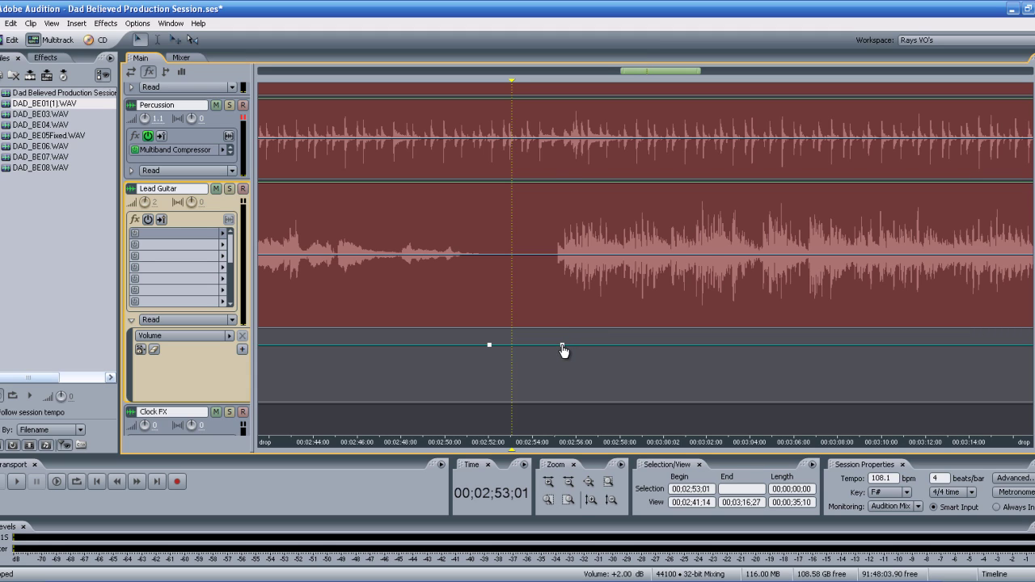
pyautogui.moveTo(565, 350); pyautogui.dragTo(564, 344)
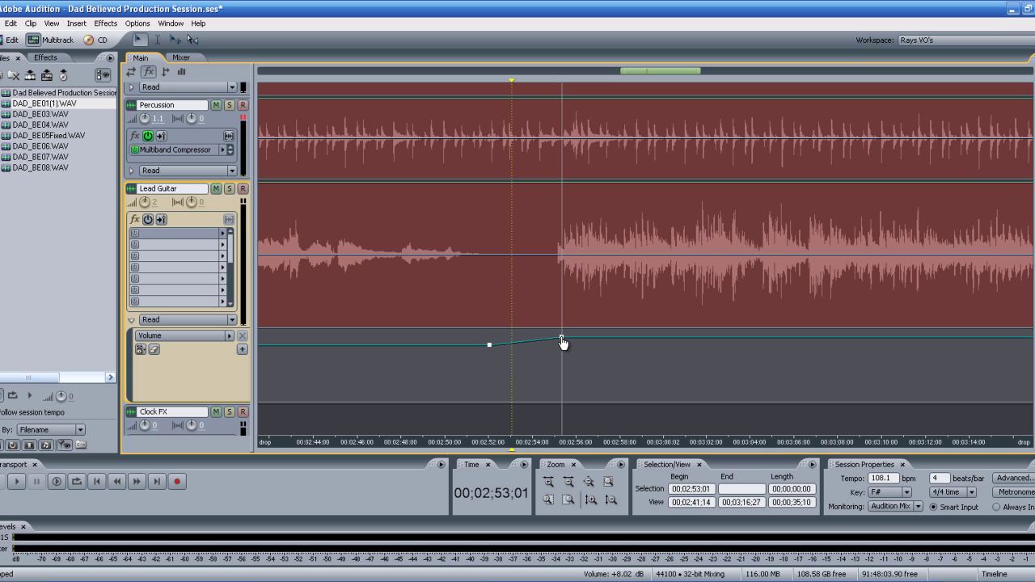
pyautogui.moveTo(563, 343); pyautogui.dragTo(562, 341)
# Step: Add volume points near 3:30 and 3:32, lowering the later one to -3.16 dB
pyautogui.moveTo(647, 76); pyautogui.dragTo(709, 71)
pyautogui.click(733, 338)
pyautogui.click(783, 338)
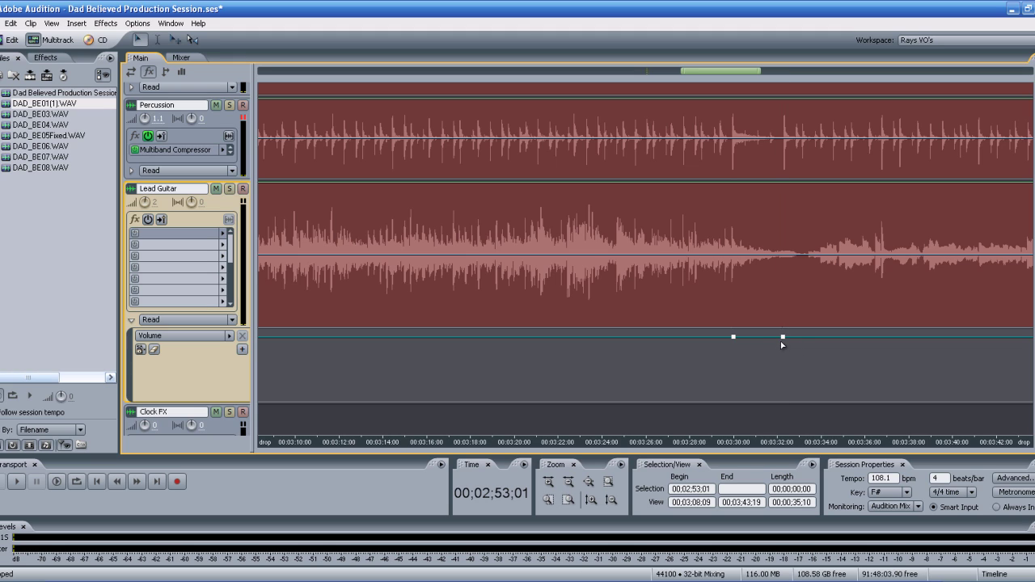
pyautogui.click(782, 340)
pyautogui.moveTo(783, 340); pyautogui.dragTo(784, 358)
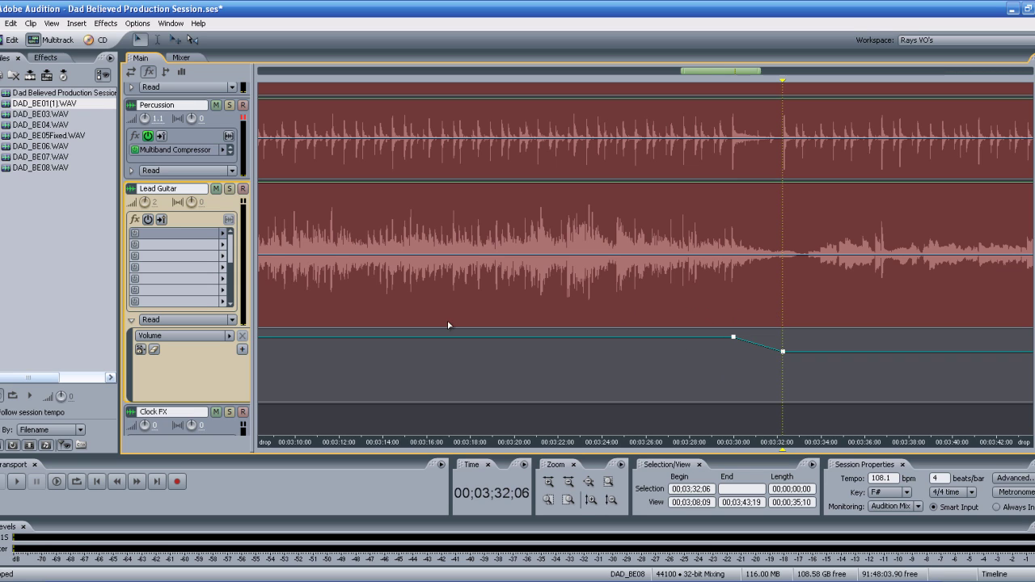
# Step: Hide the Lead Guitar automation lane and view Lead Guitar's automation mode choices in the mixer
pyautogui.hscroll(-5, 601, 119)
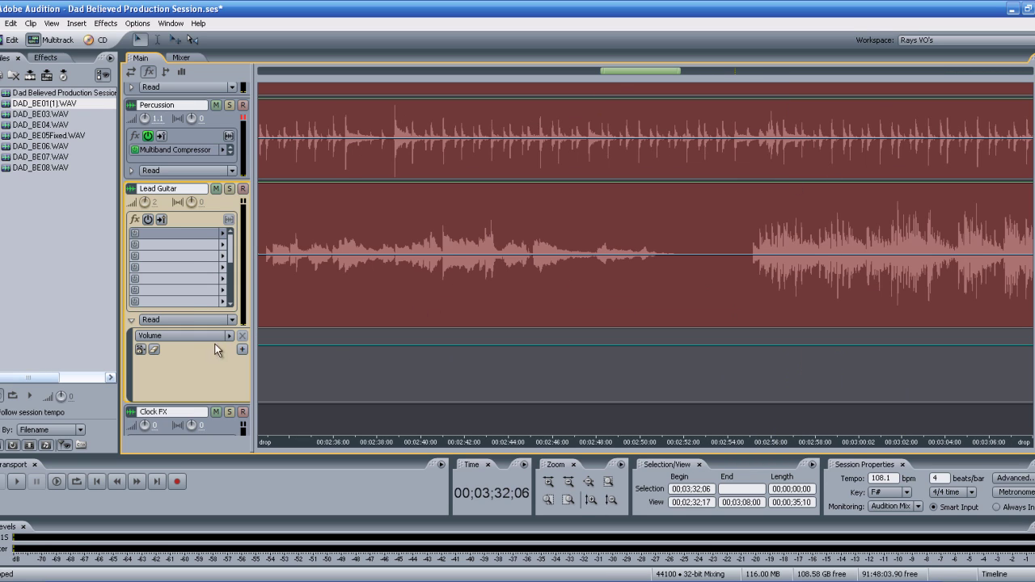
pyautogui.click(131, 320)
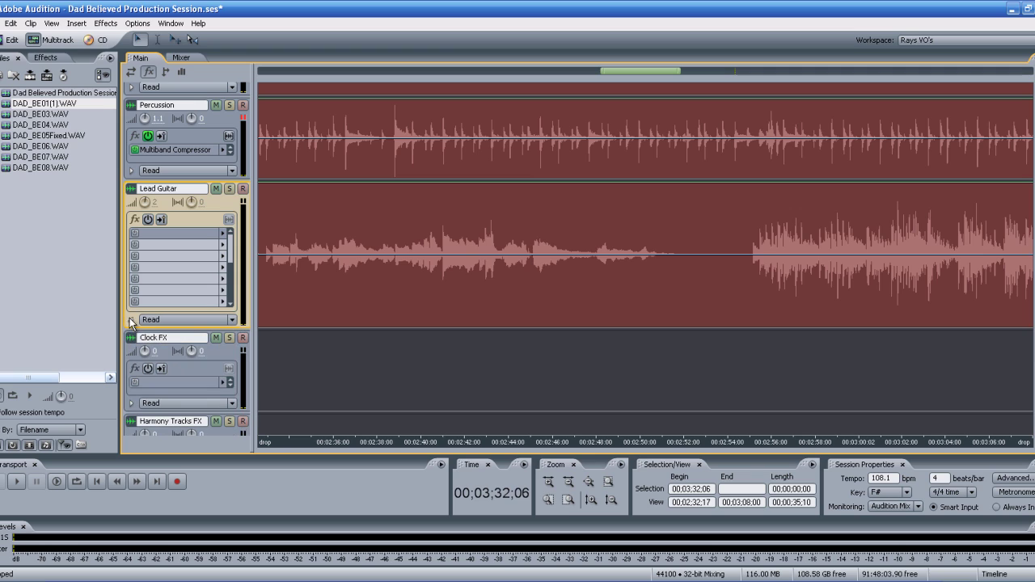
pyautogui.click(181, 58)
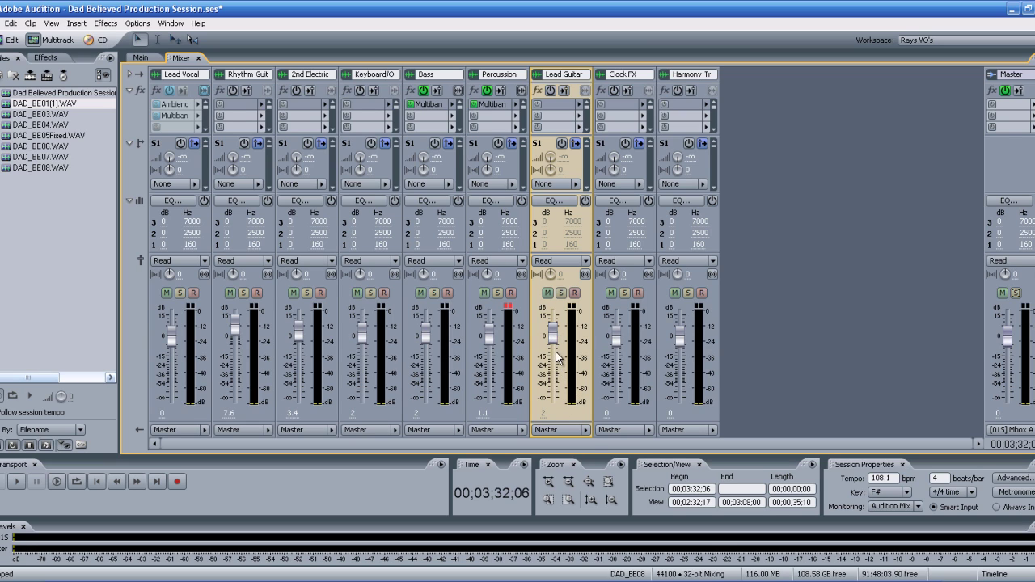
pyautogui.click(585, 260)
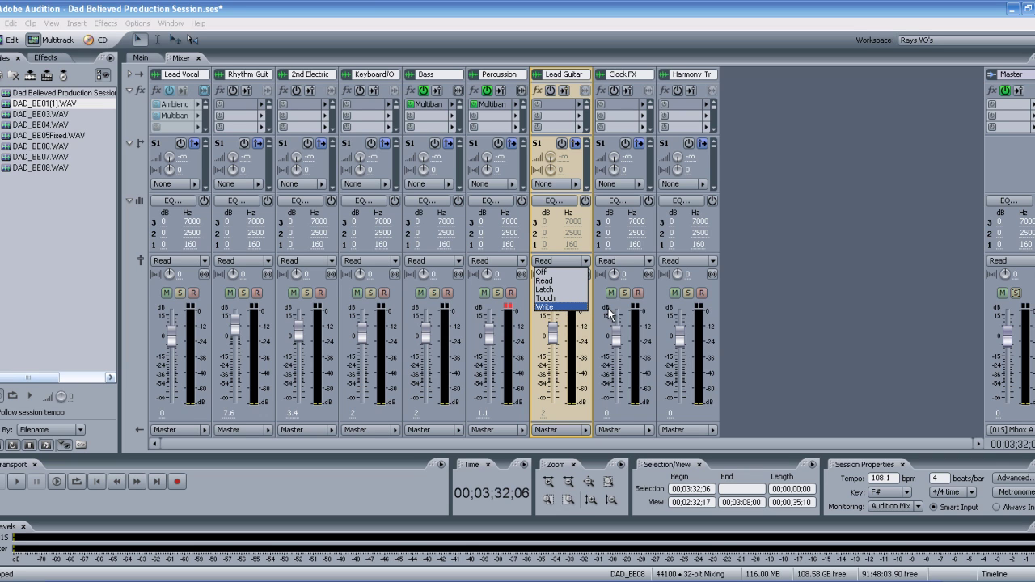
pyautogui.click(140, 58)
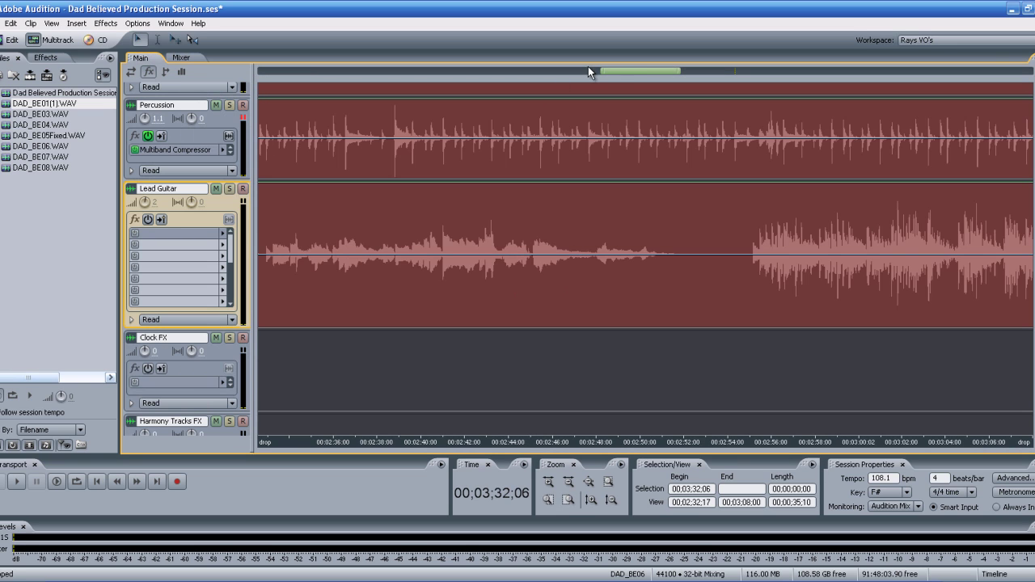
# Step: Cue playback at 2:39 in the solo and set Lead Guitar's mixer automation to Write
pyautogui.moveTo(619, 73)
pyautogui.mouseDown()
pyautogui.moveTo(634, 79)
pyautogui.moveTo(614, 78)
pyautogui.mouseUp()
pyautogui.click(458, 203)
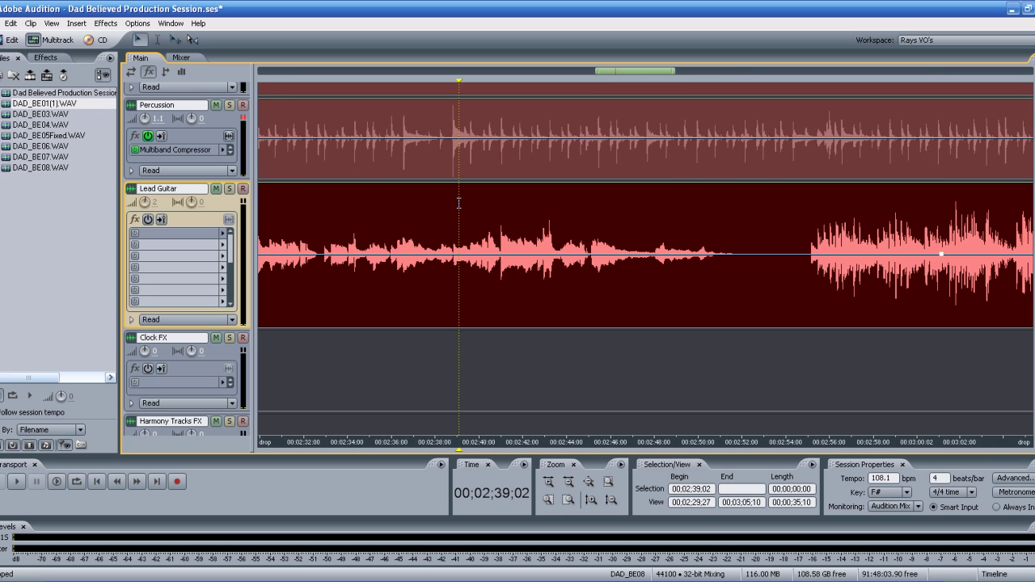
pyautogui.click(182, 58)
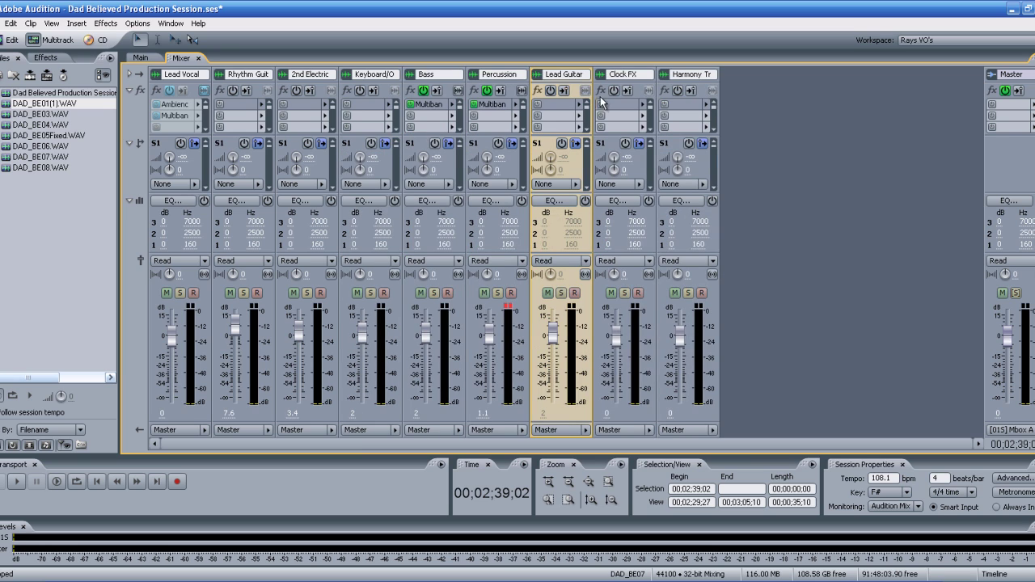
pyautogui.click(562, 260)
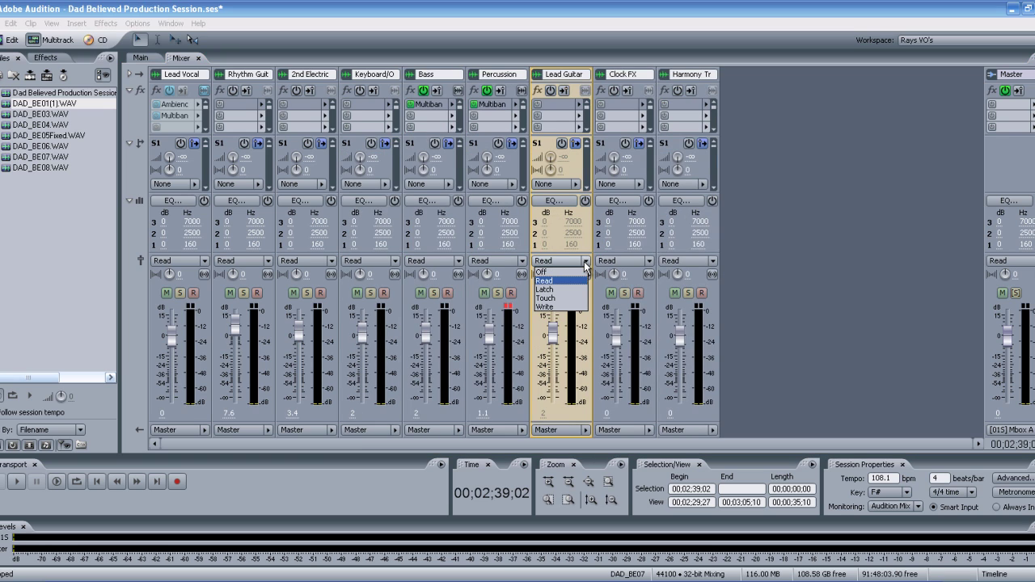
pyautogui.click(564, 310)
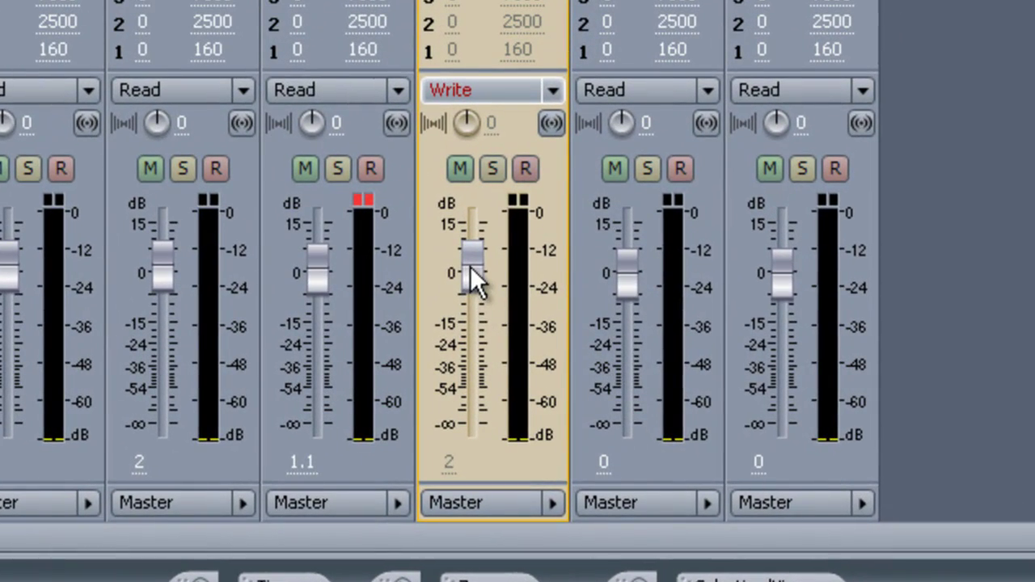
# Step: During playback, push the Lead Guitar fader up to about +7.4, then ease it back to 1.1
pyautogui.press('space')
pyautogui.moveTo(470, 266); pyautogui.dragTo(467, 243)
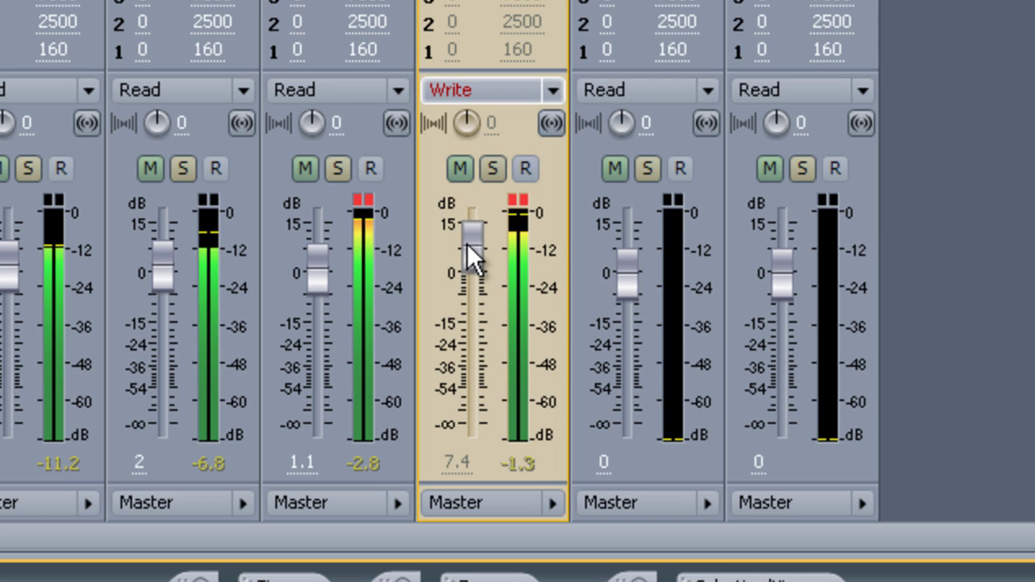
pyautogui.moveTo(466, 243); pyautogui.dragTo(468, 269)
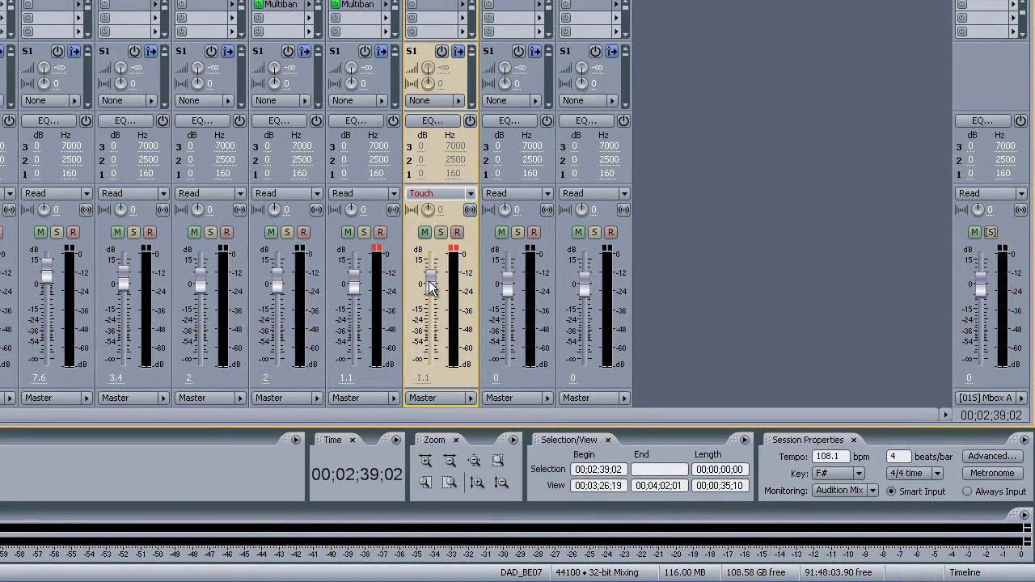
# Step: Switch Lead Guitar's automation mode to Read and play back its recorded fader moves
pyautogui.click(472, 195)
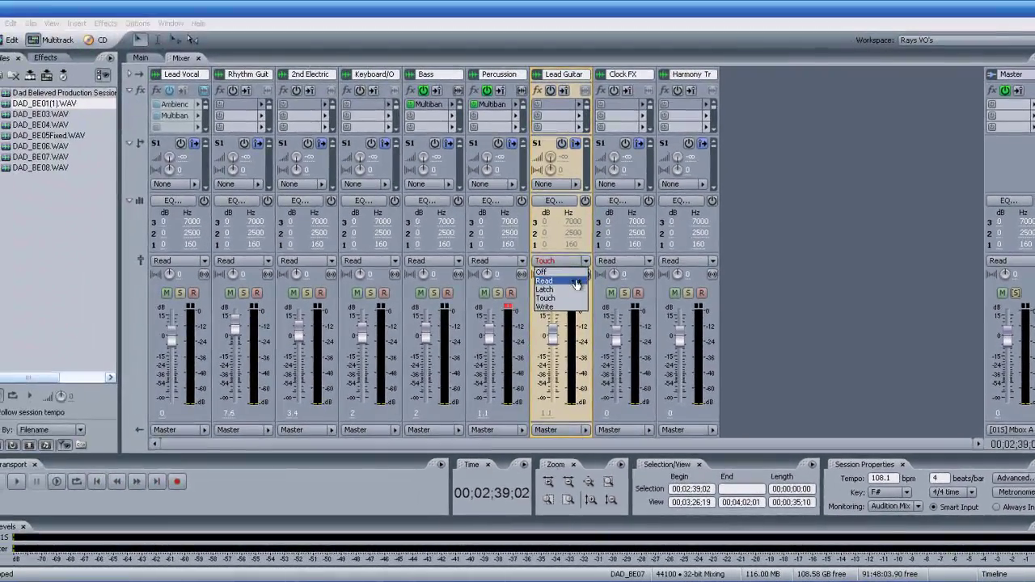
pyautogui.click(576, 284)
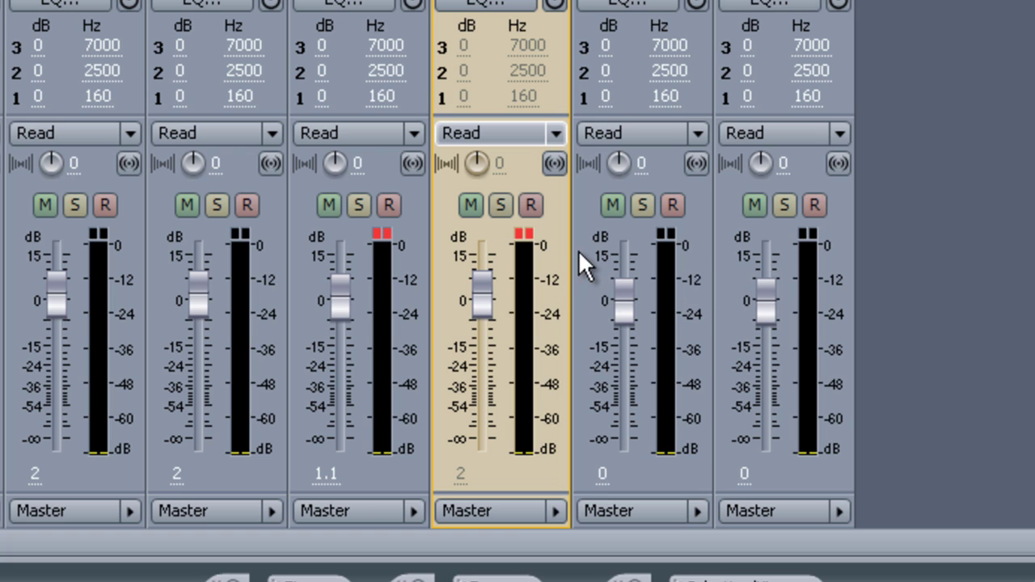
pyautogui.press('space')
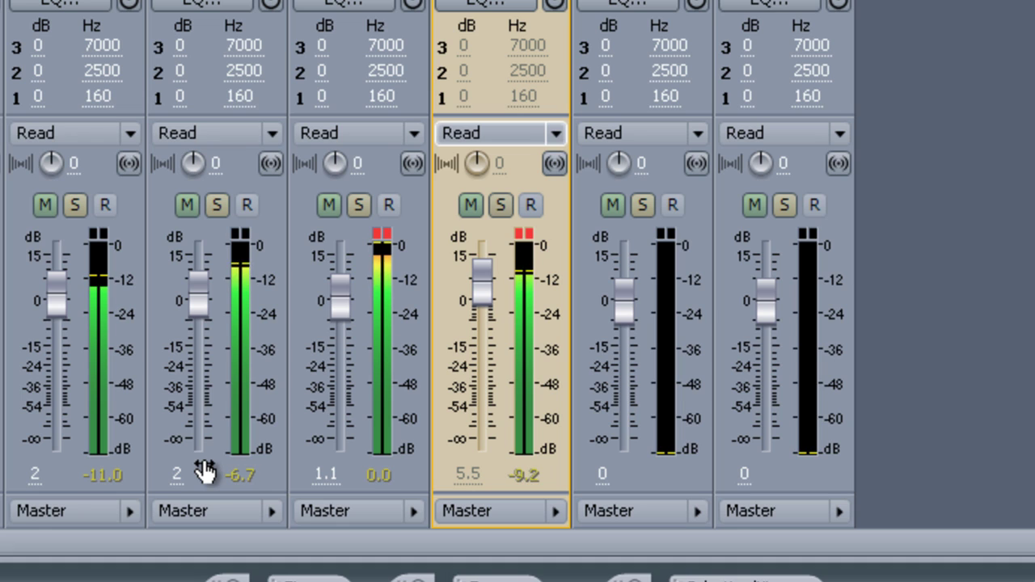
pyautogui.press('space')
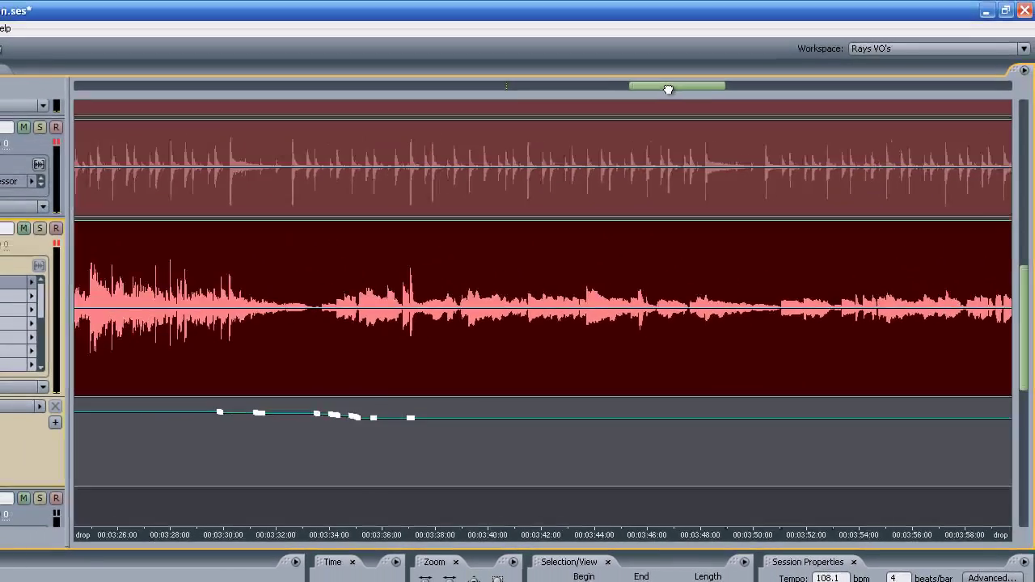
pyautogui.moveTo(665, 87); pyautogui.dragTo(641, 89)
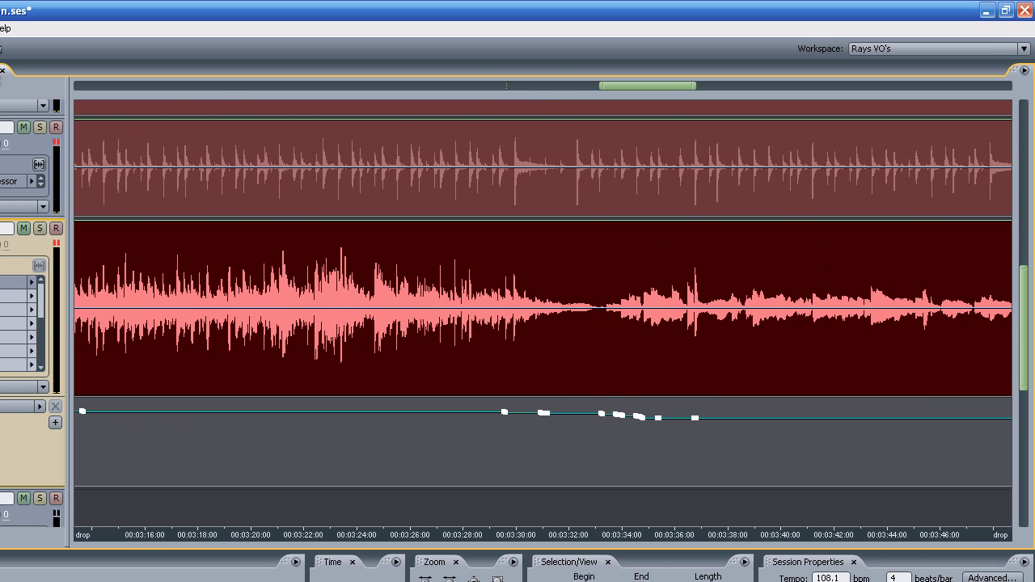
pyautogui.click(6, 70)
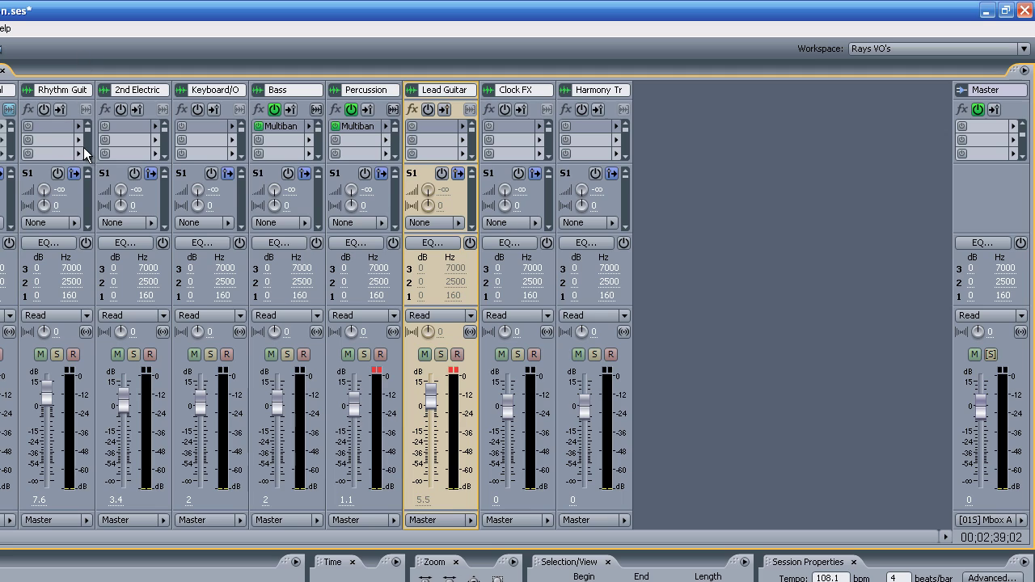